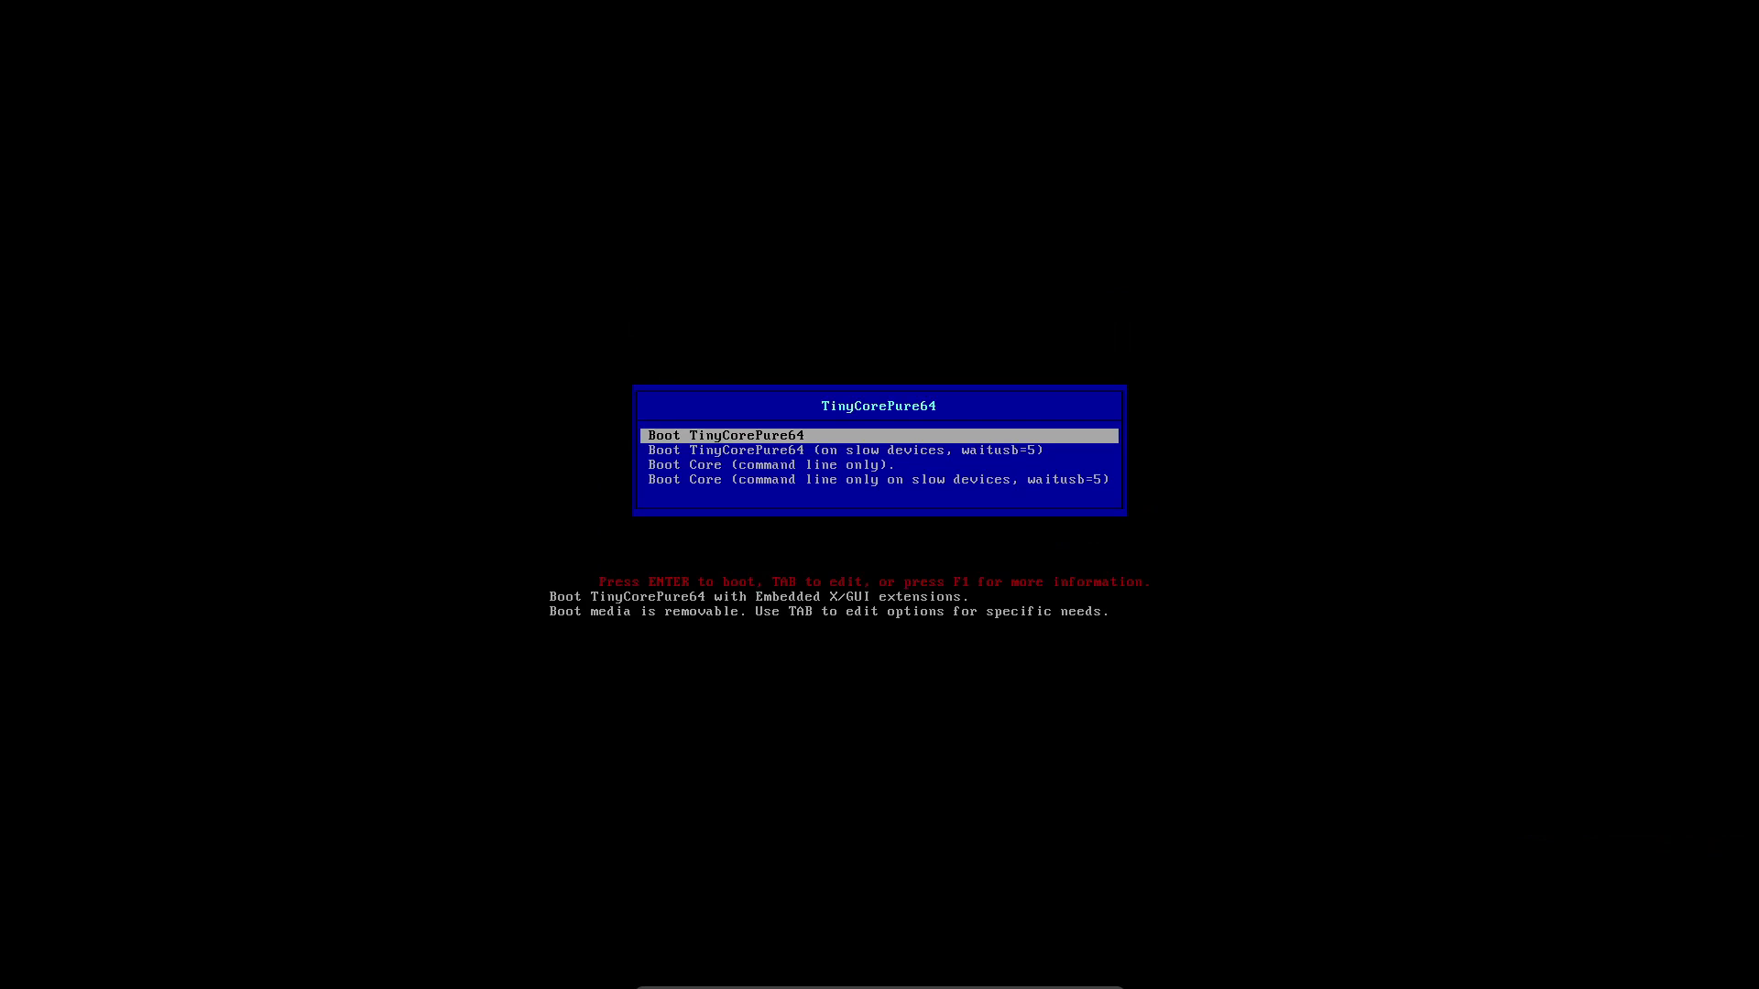
Step: Boot the default 'Boot TinyCorePure64' entry from the boot menu
key("Down")
key("Down")
key("Down")
key("Up")
key("Up")
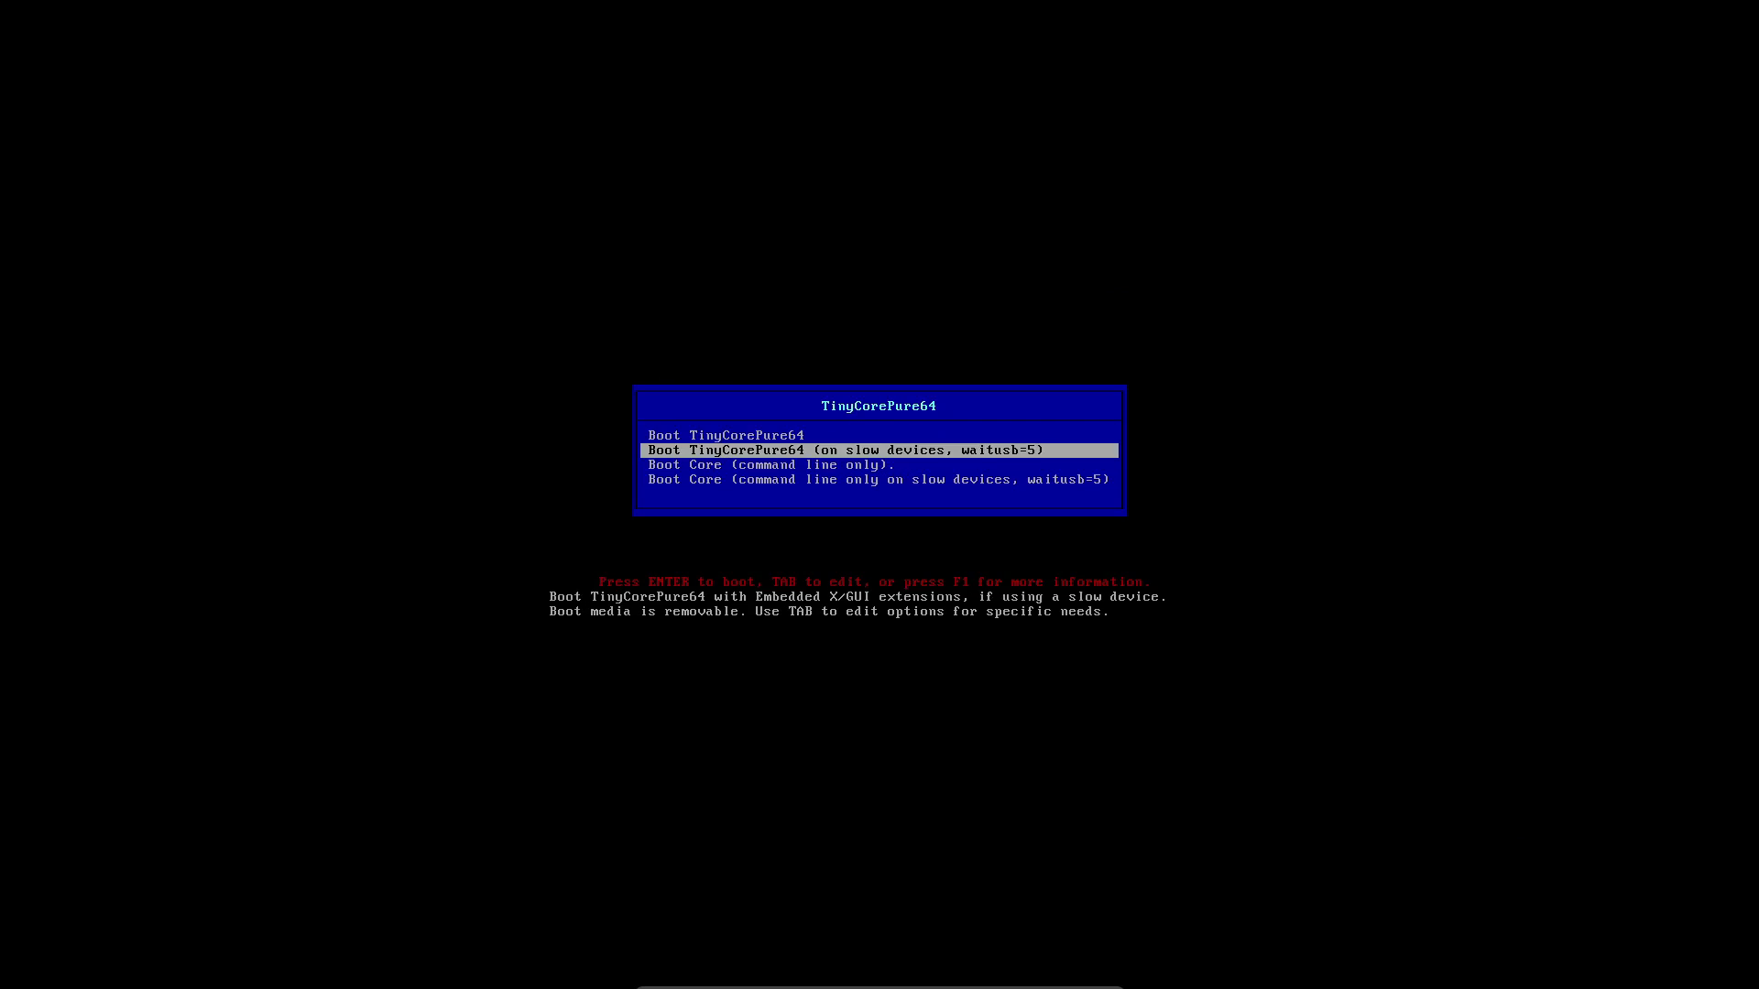
key("Up")
key("Return")
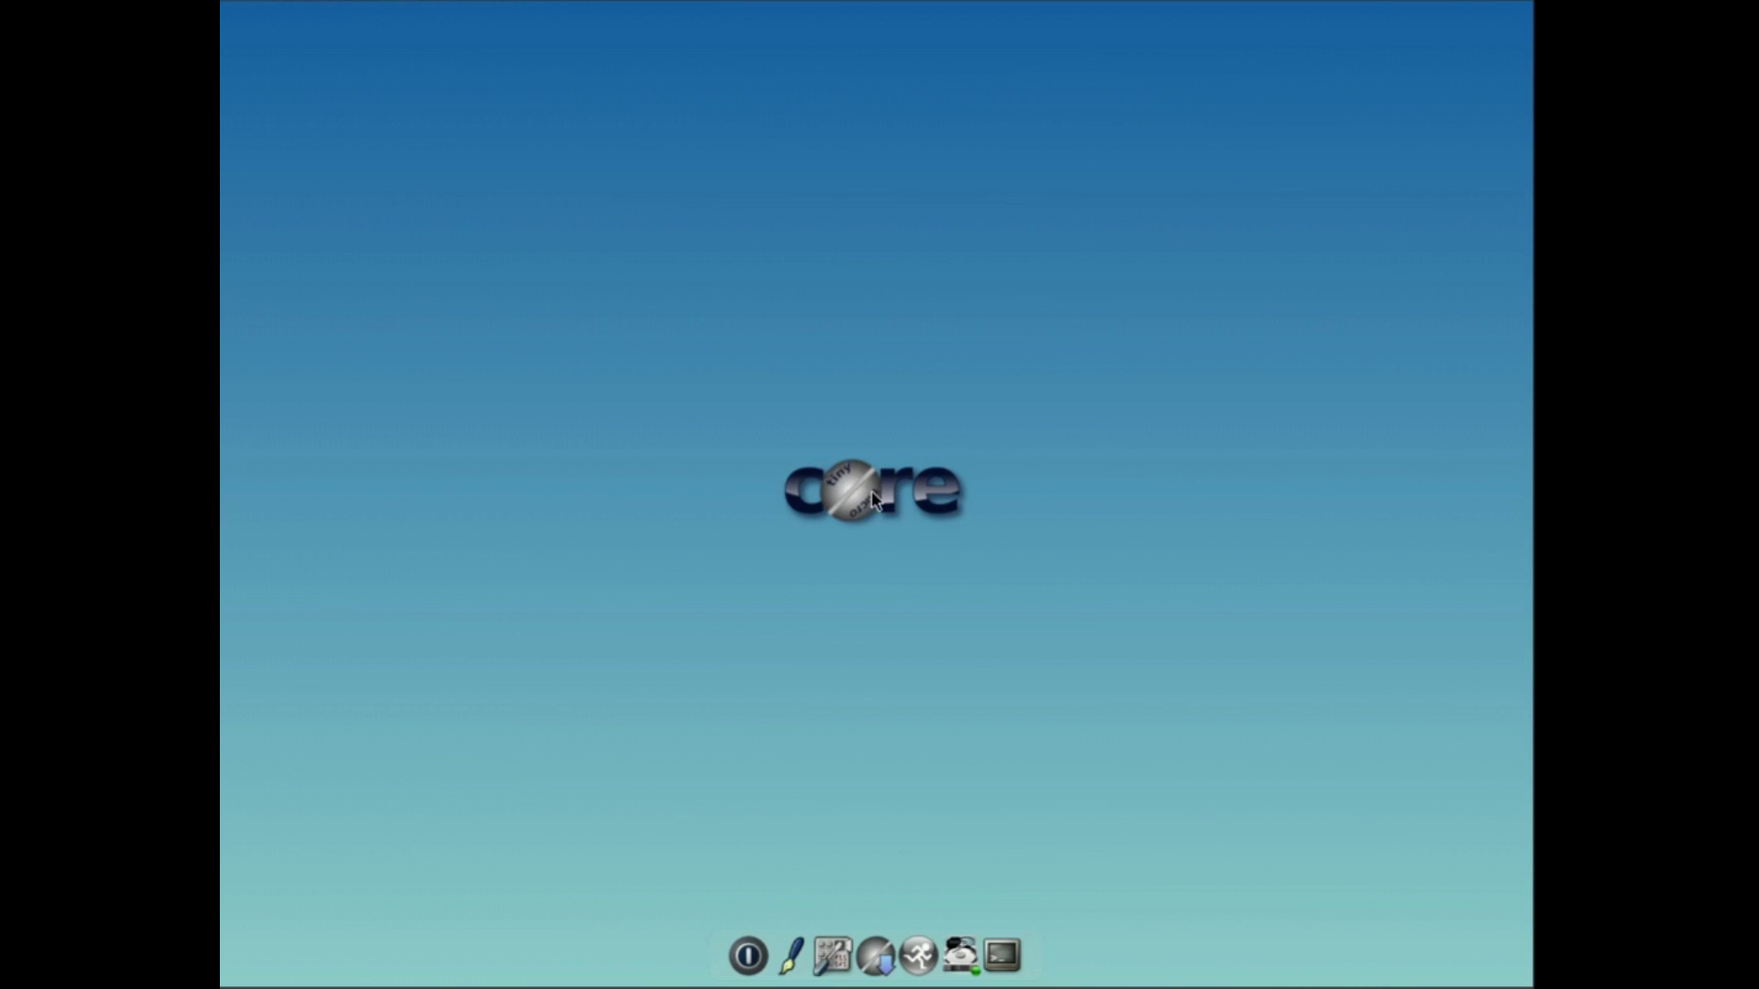
Step: Open System Stats from the Control Panel and view its cpu, mem and modules tabs
right_click(902, 359)
mouse_move(993, 395)
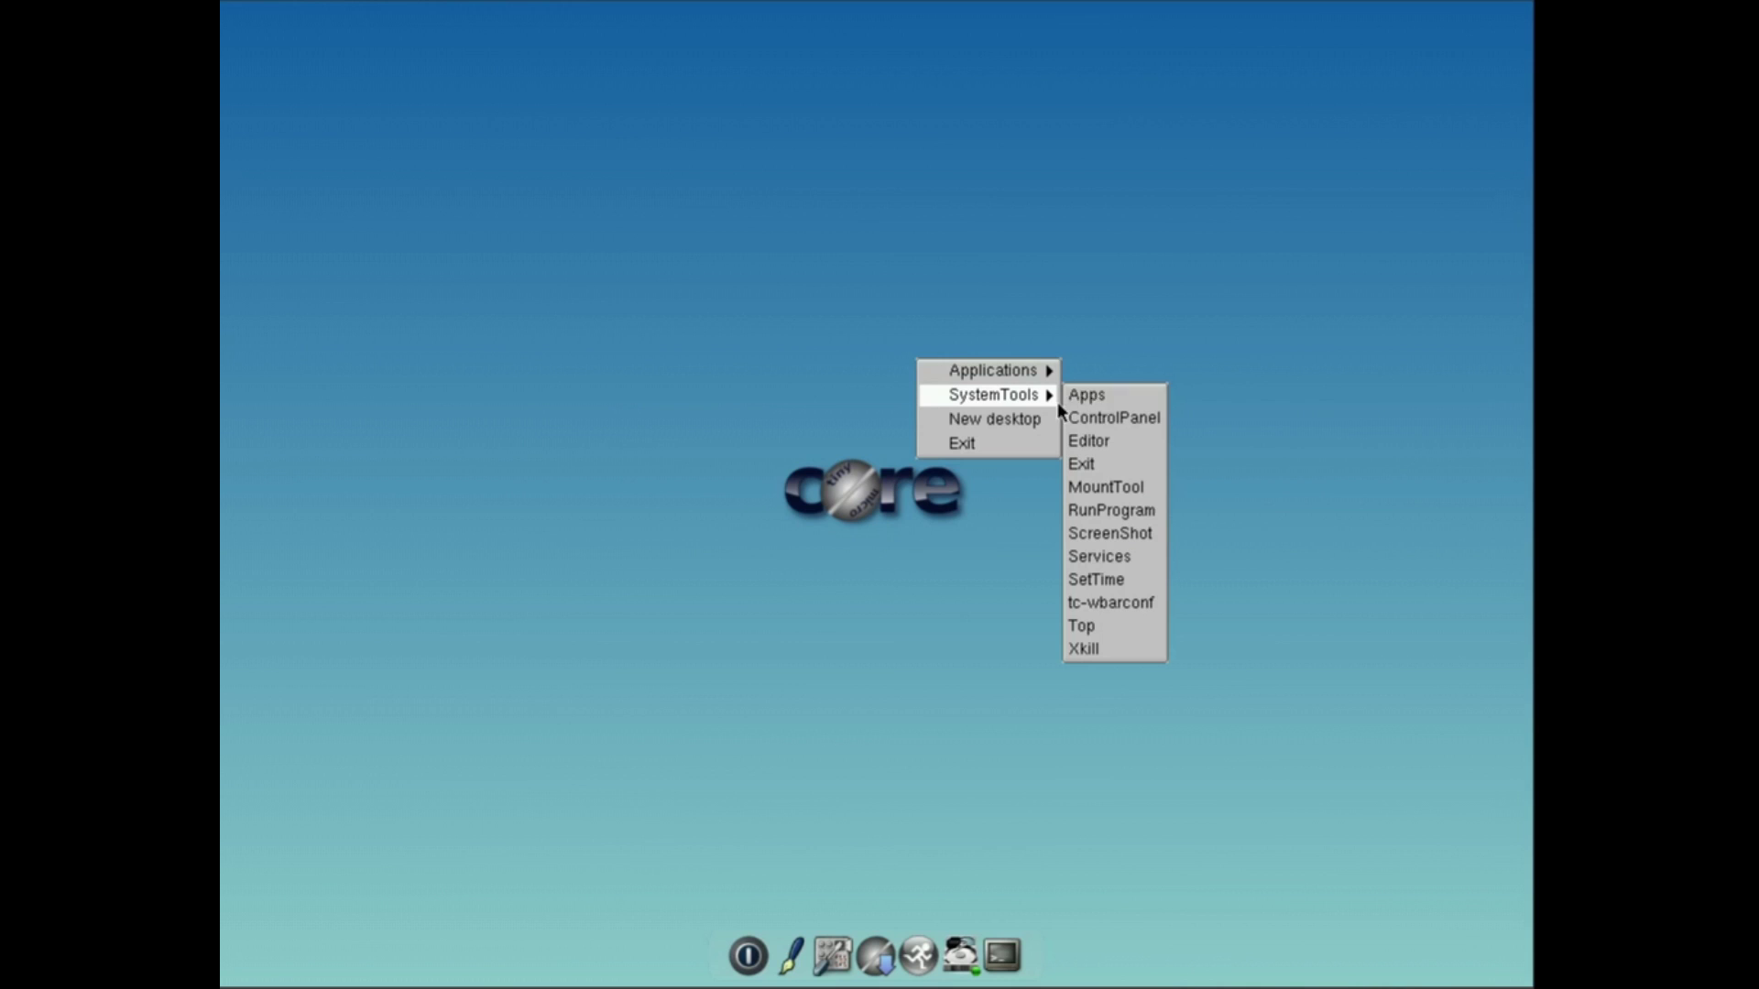
left_click(1155, 420)
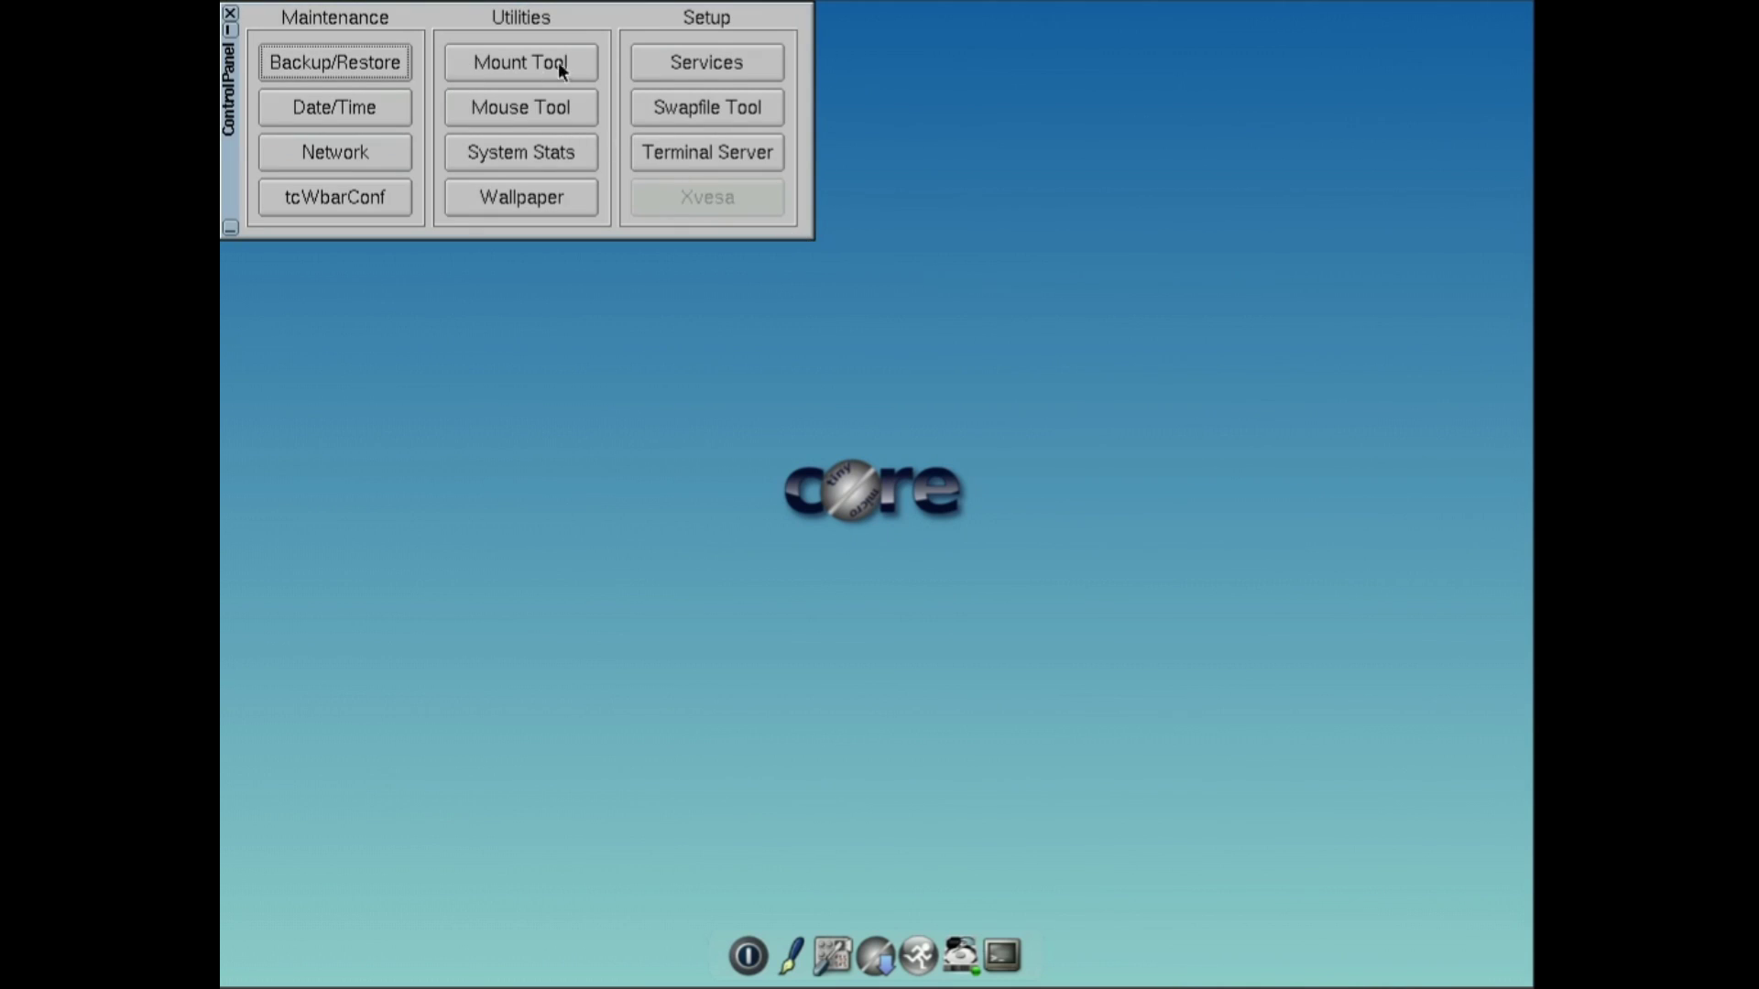
left_click(520, 152)
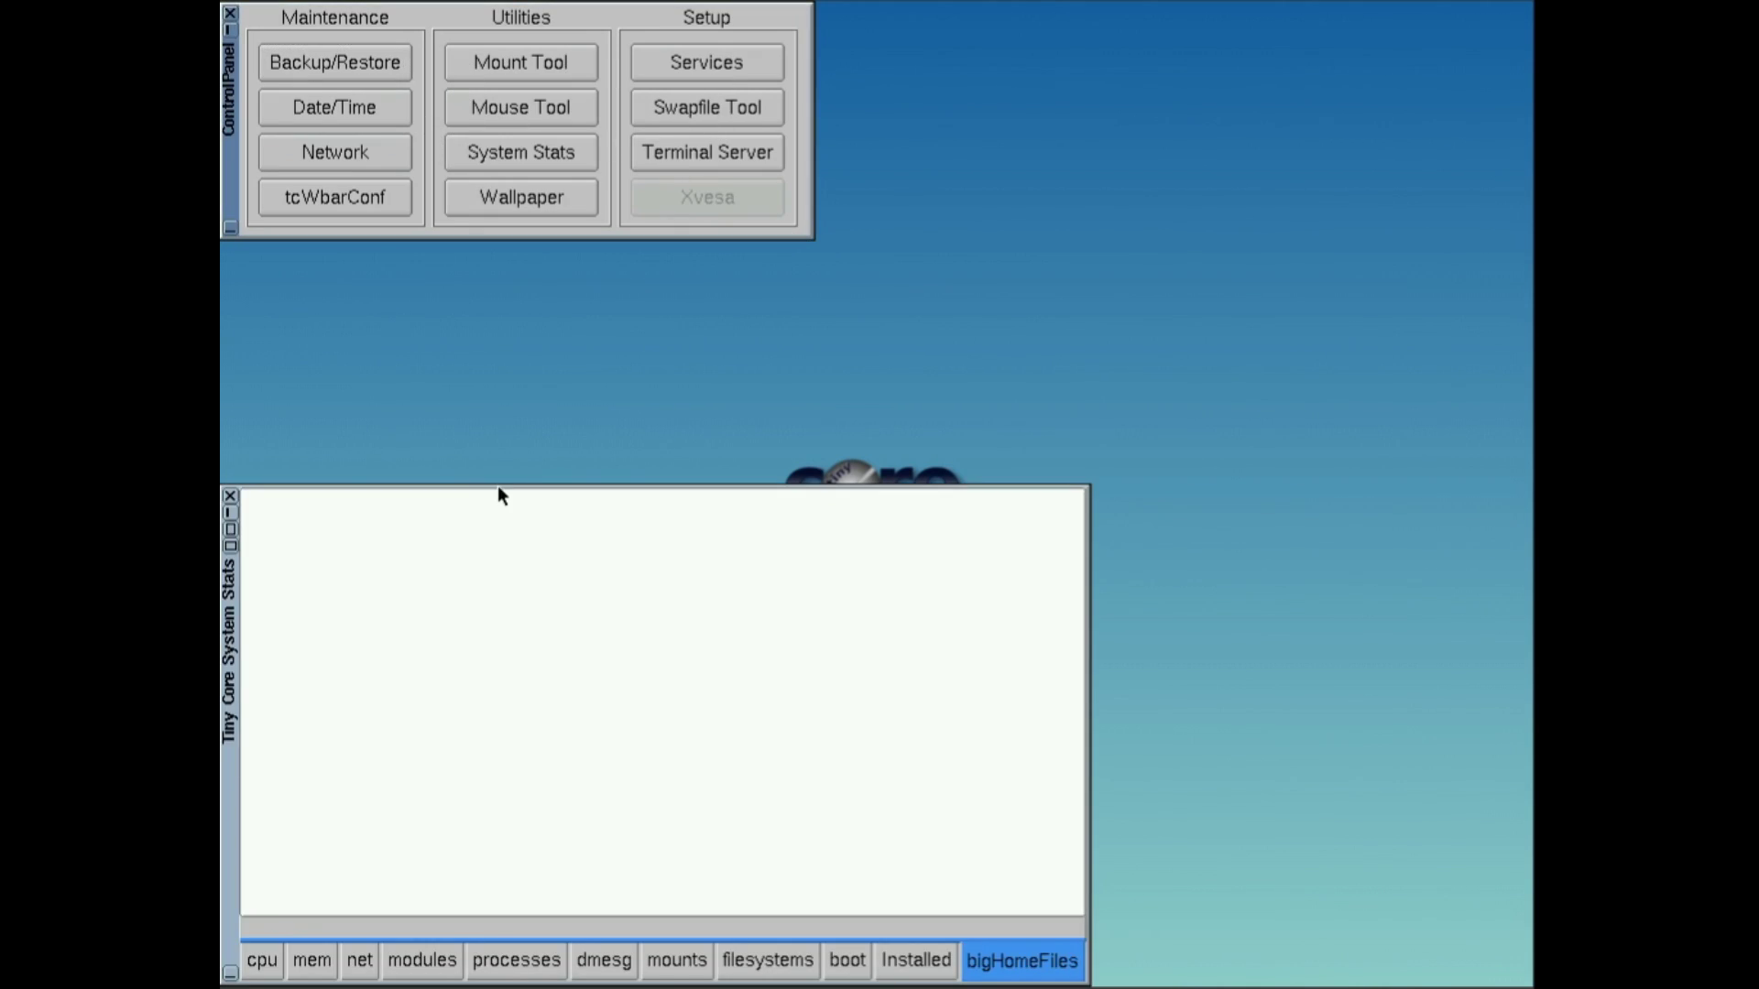
left_click(277, 962)
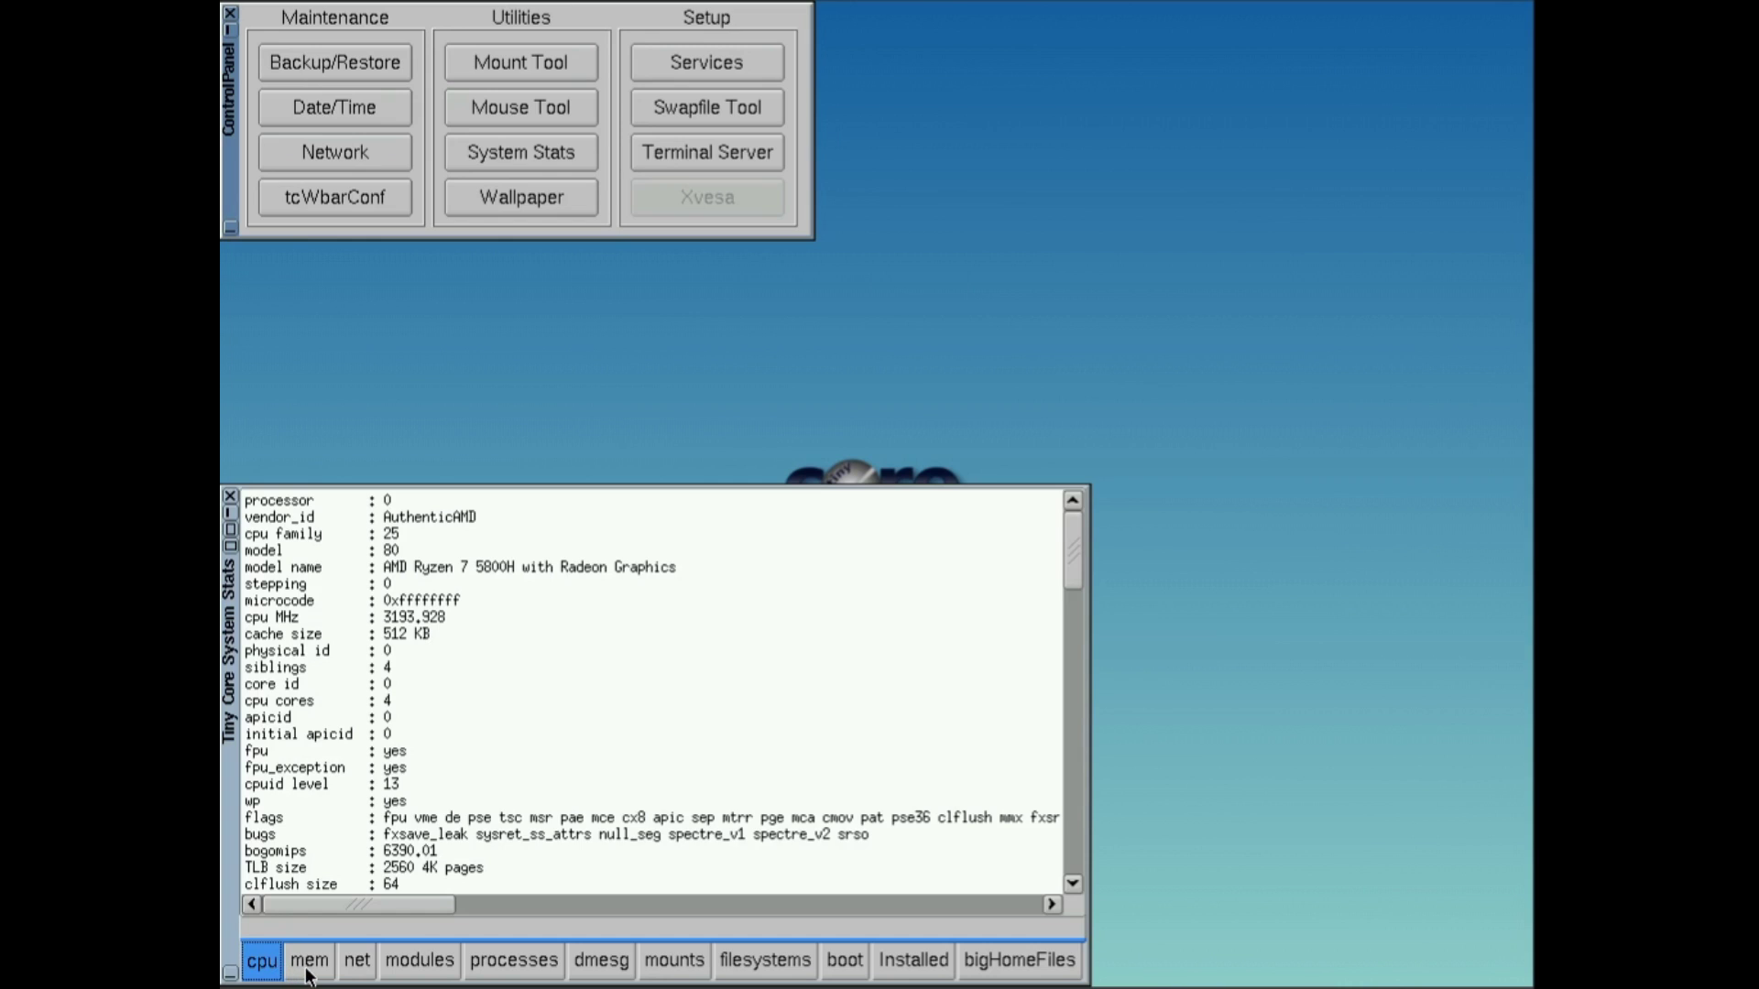
left_click(314, 971)
left_click(390, 973)
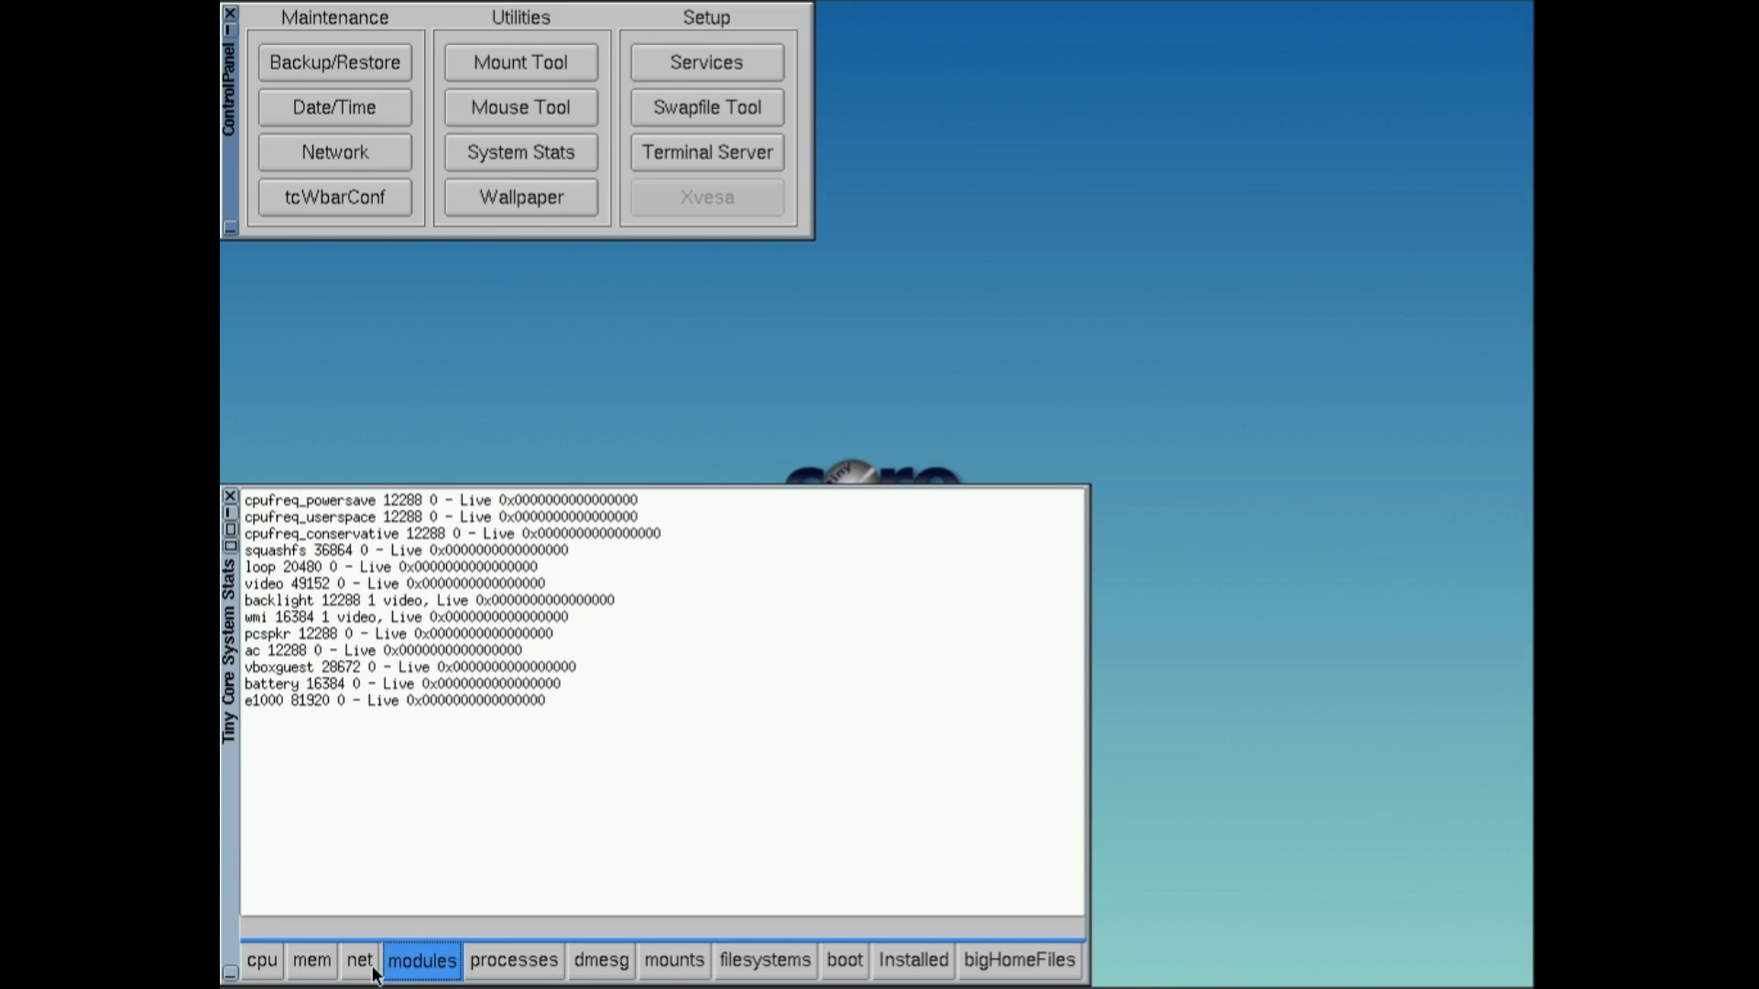
Step: Browse the processes, dmesg, mounts and filesystems tabs, ending on filesystem usage
left_click(481, 973)
scroll(550, 788, "down", 5)
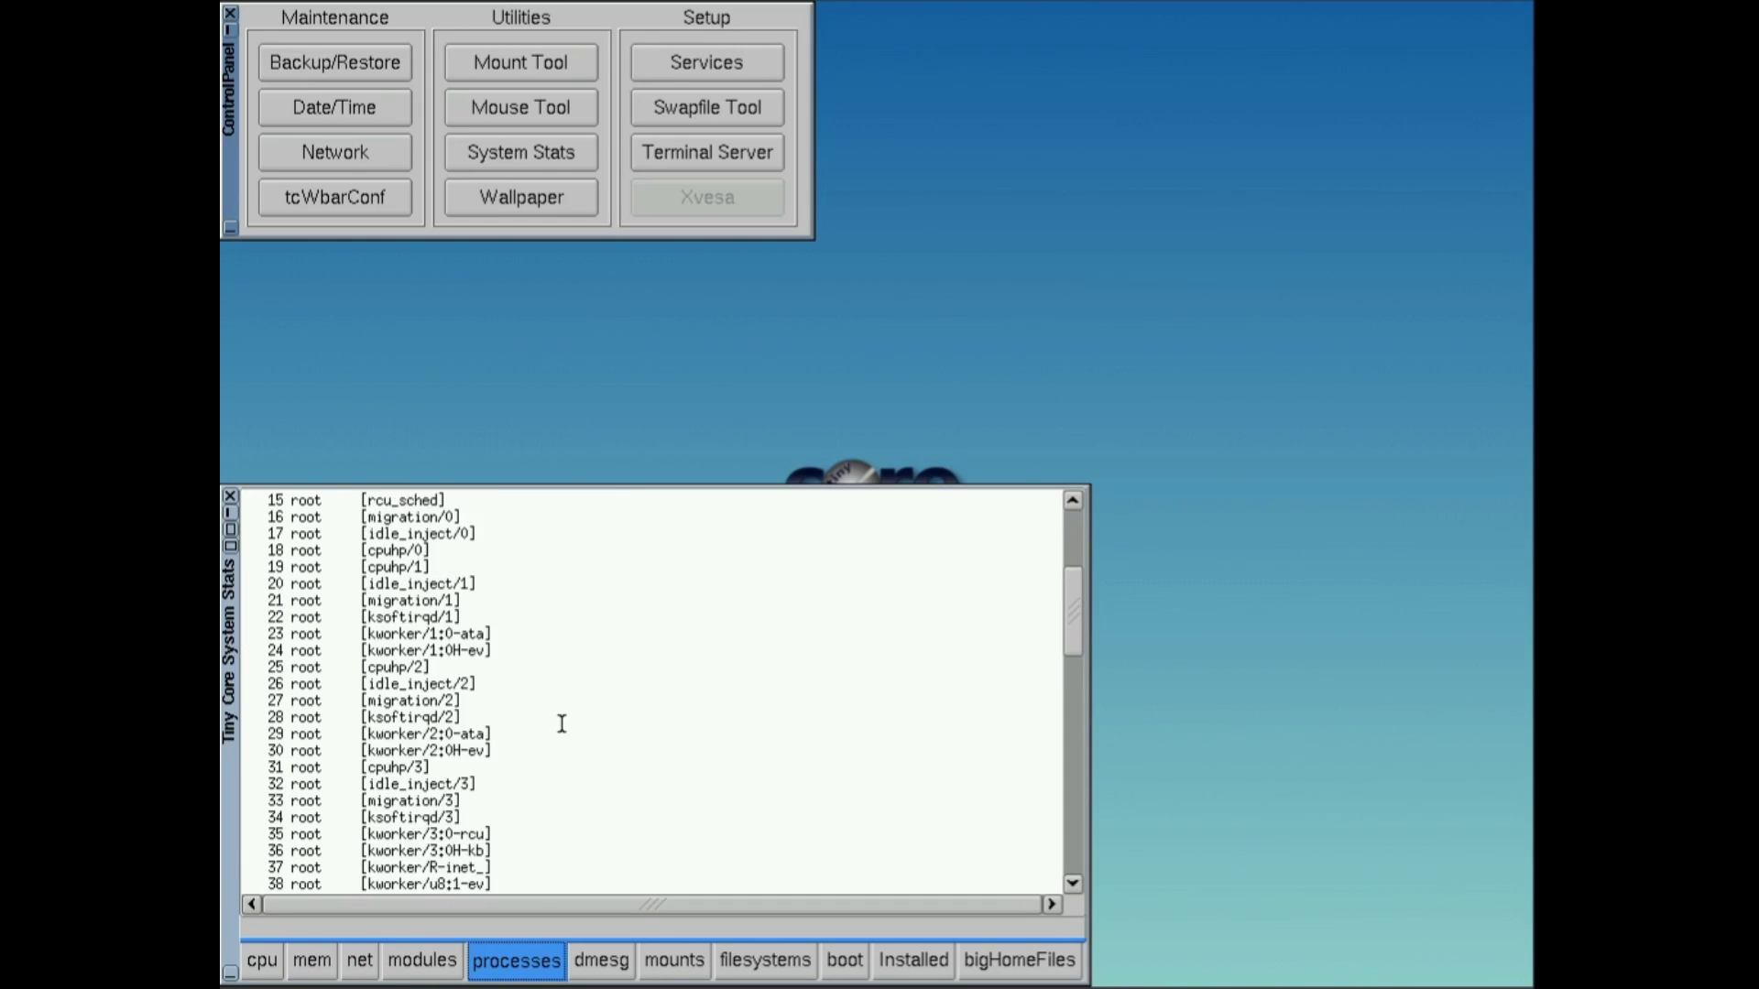
scroll(562, 723, "up", 5)
left_click(602, 957)
left_click(657, 962)
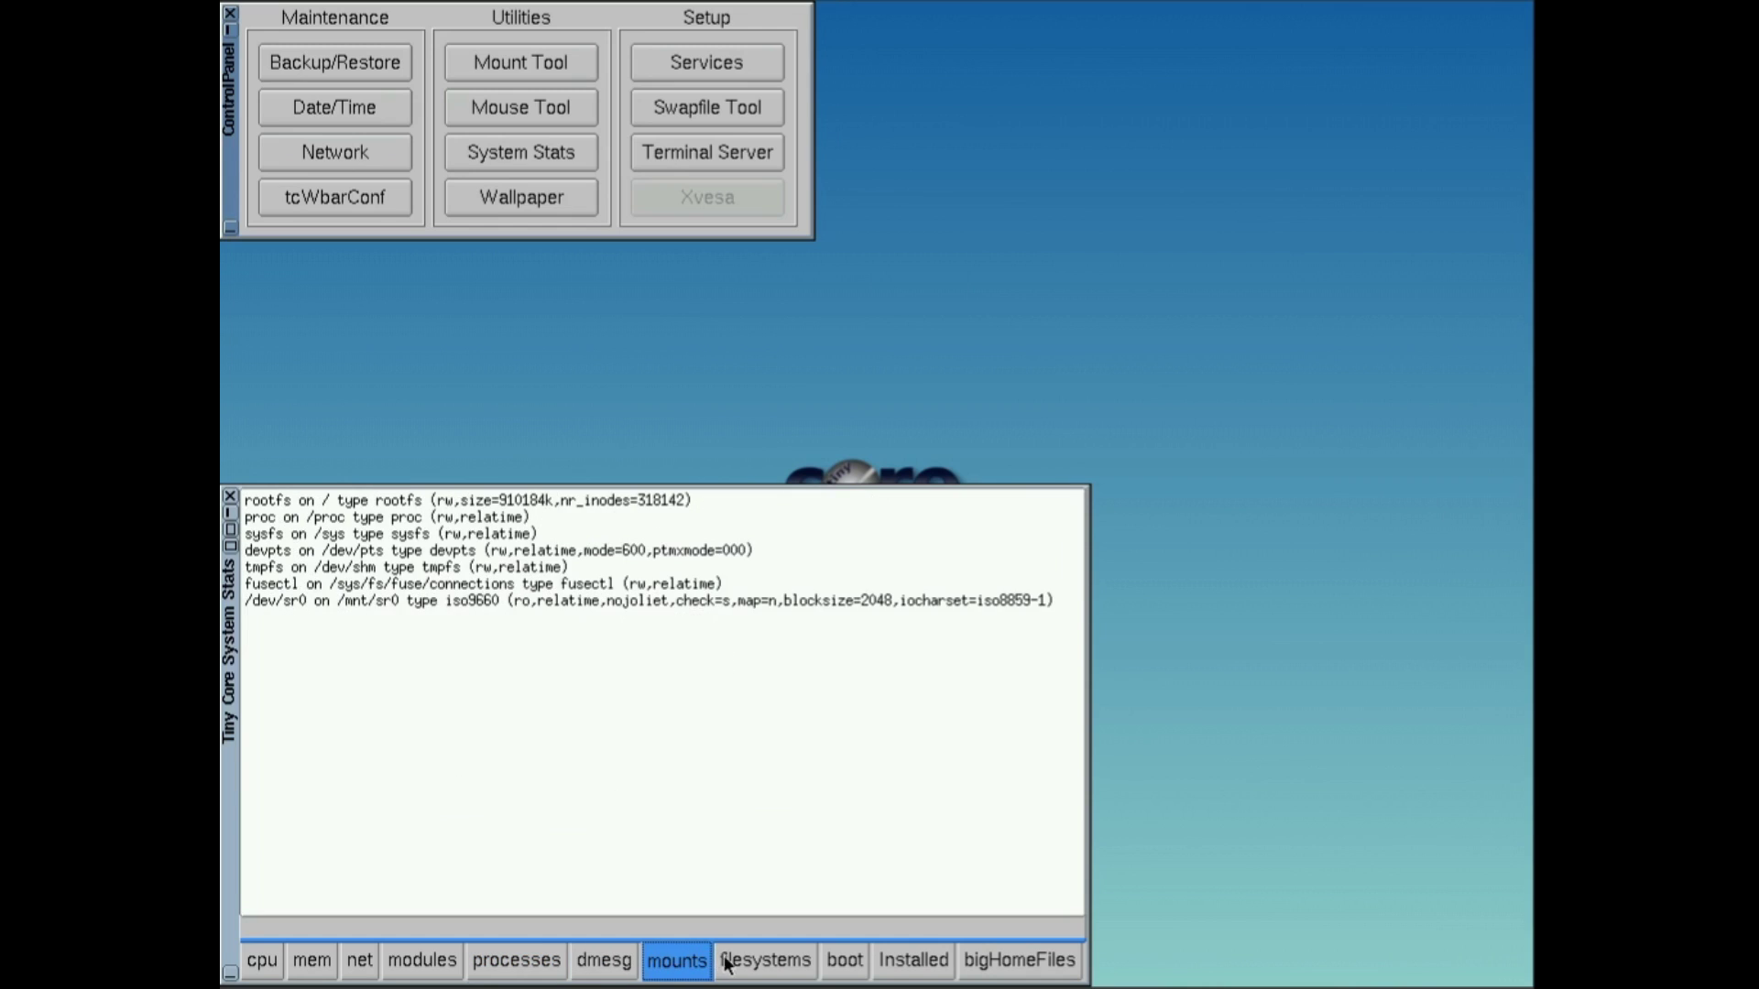
left_click(741, 964)
left_click(653, 957)
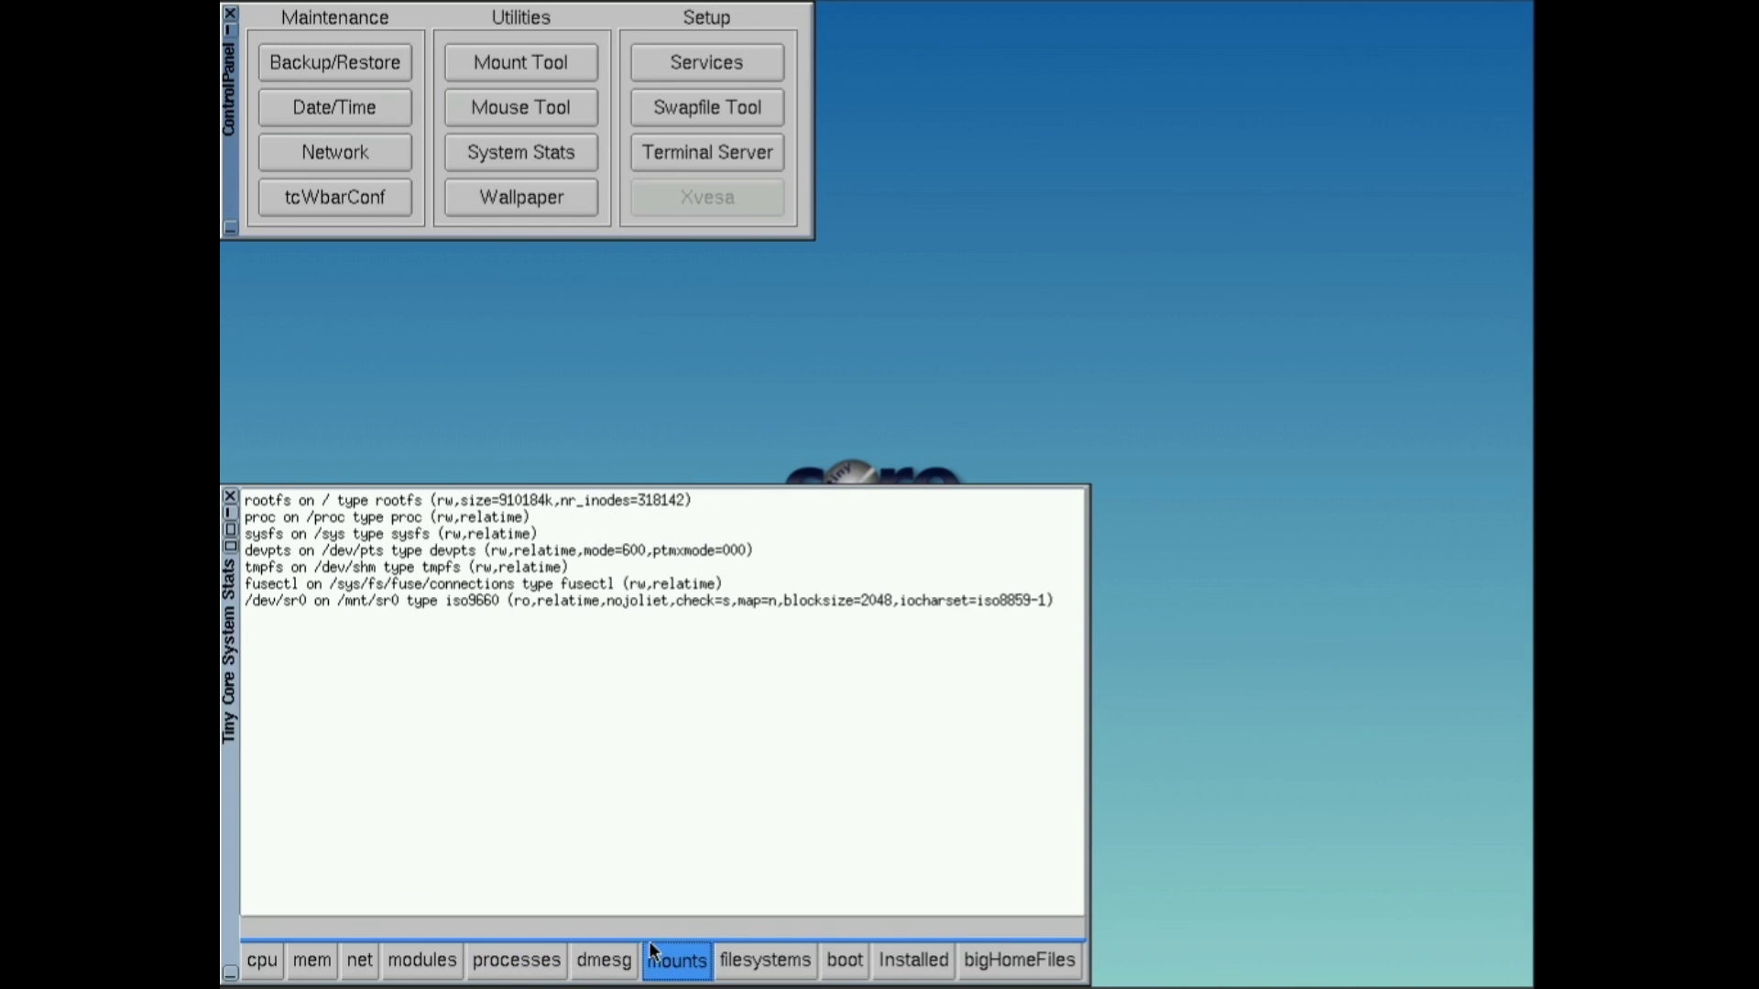
left_click(735, 964)
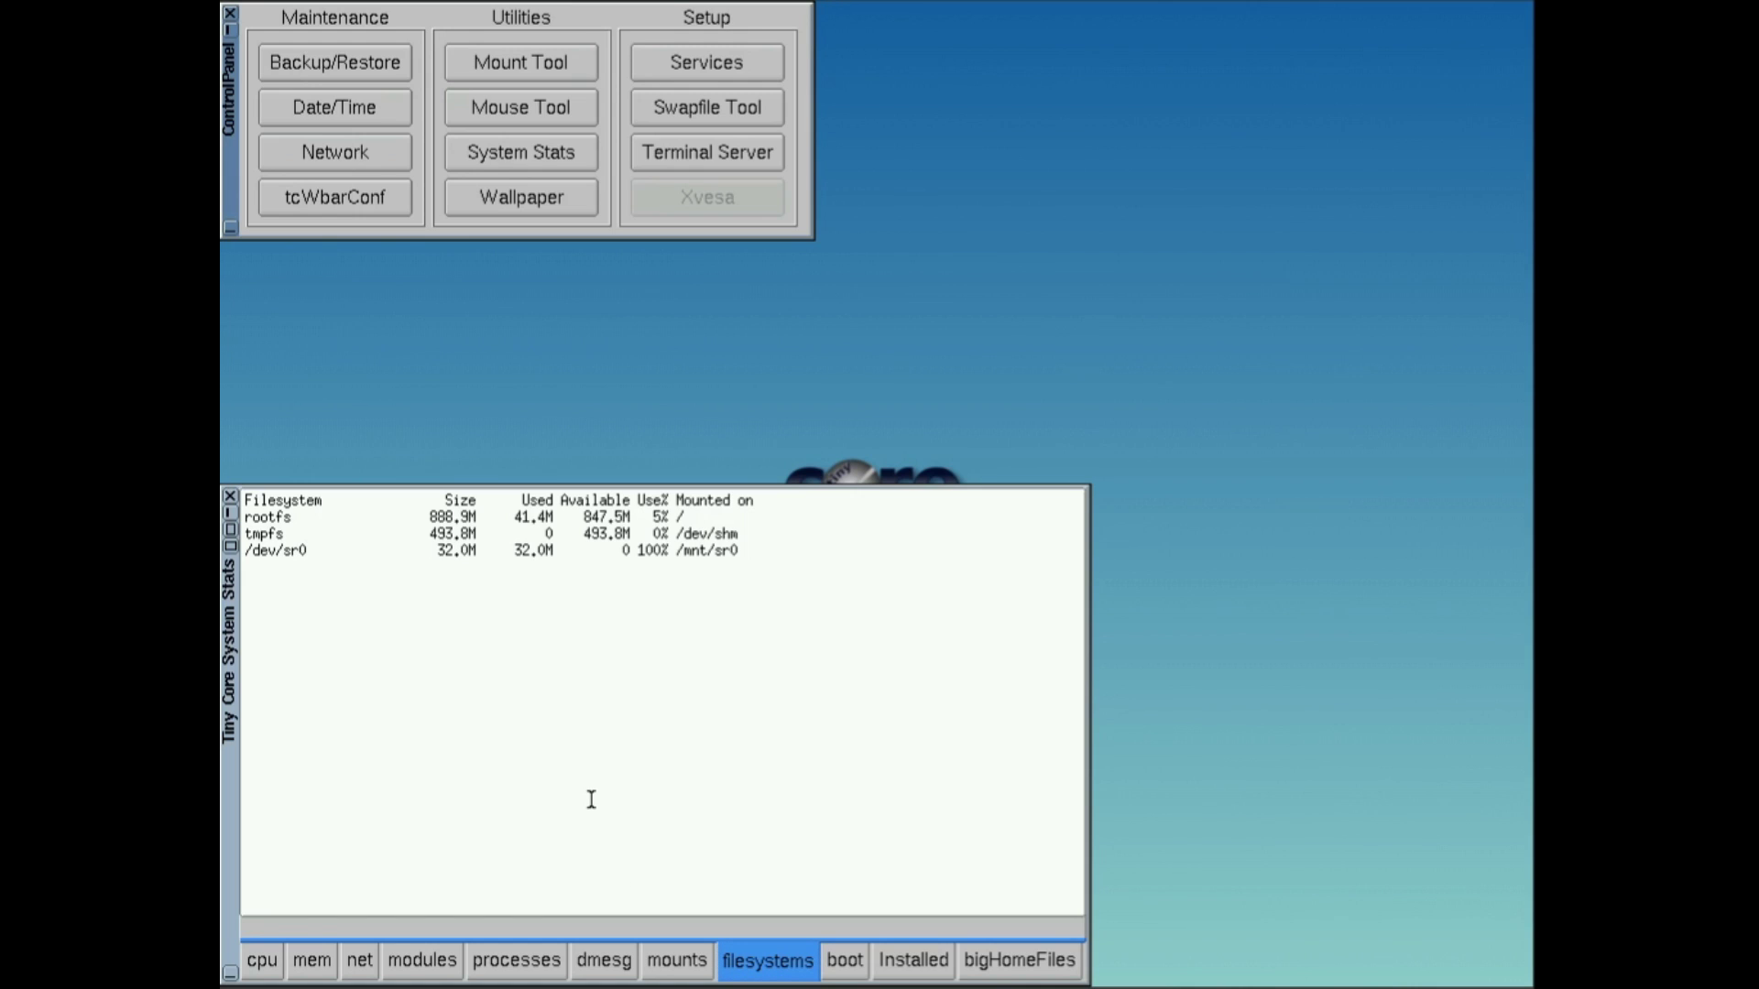
Step: Try Solid Color, Horizontal Gradient and Background Image in Wallpaper, then open tcWbarConf
left_click(230, 497)
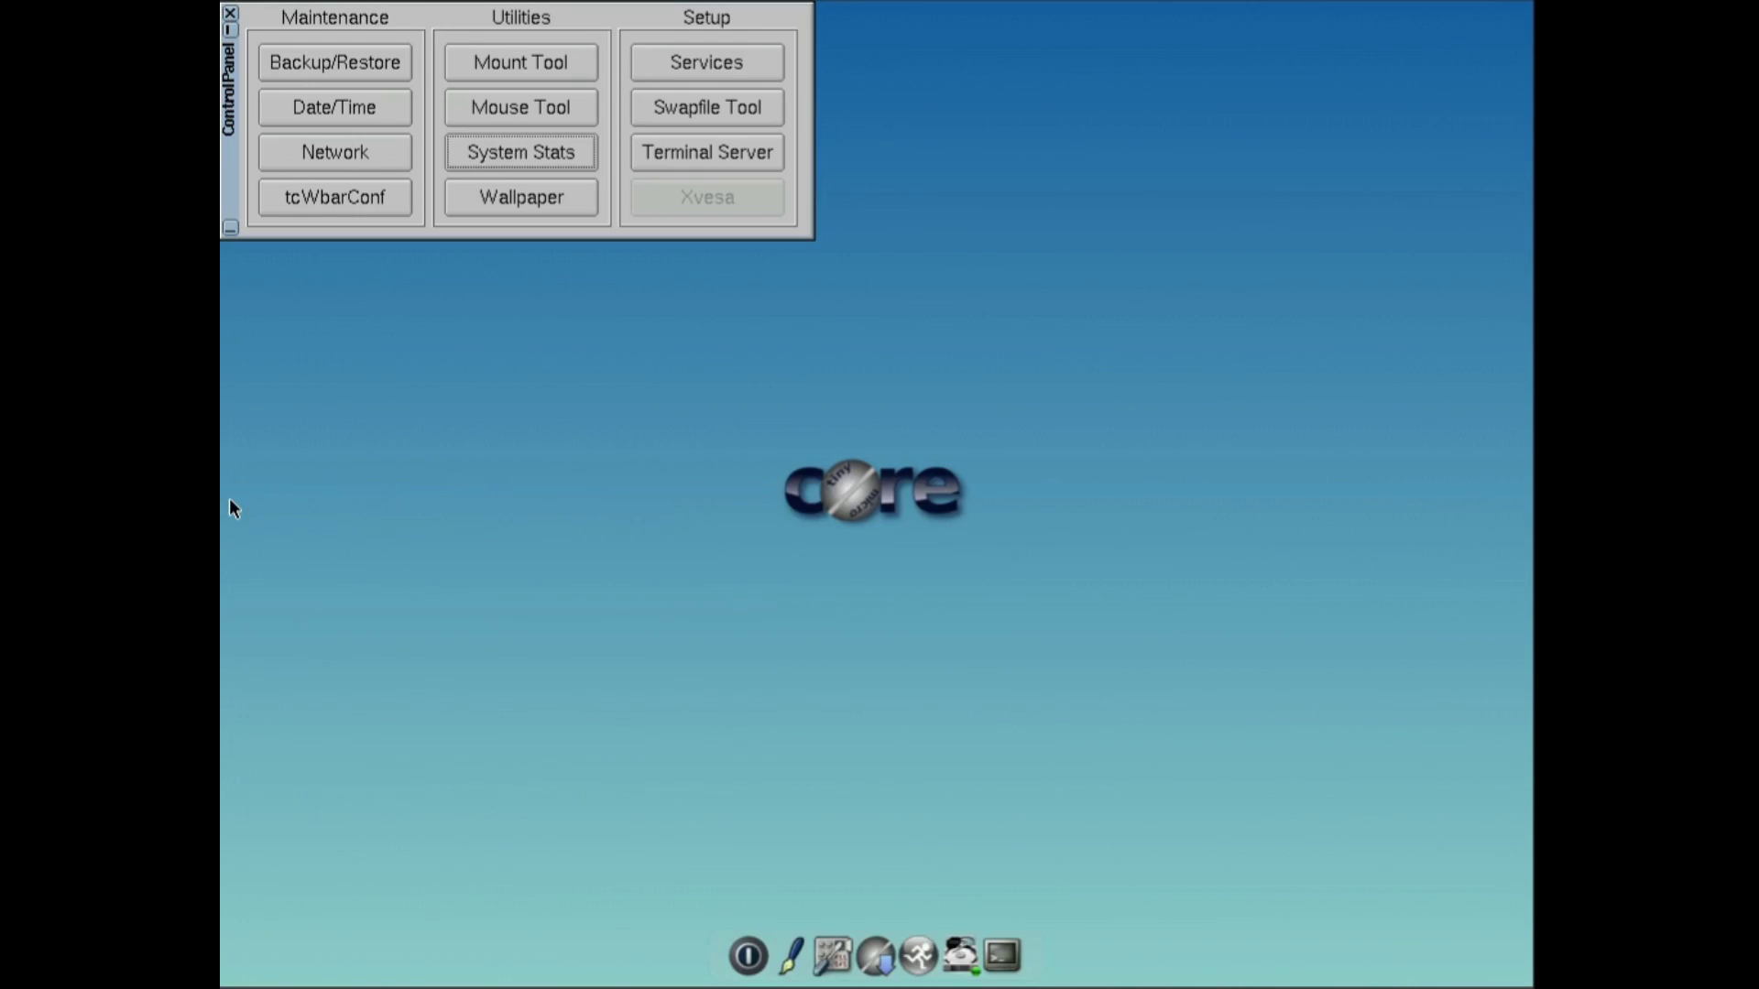
left_click(491, 199)
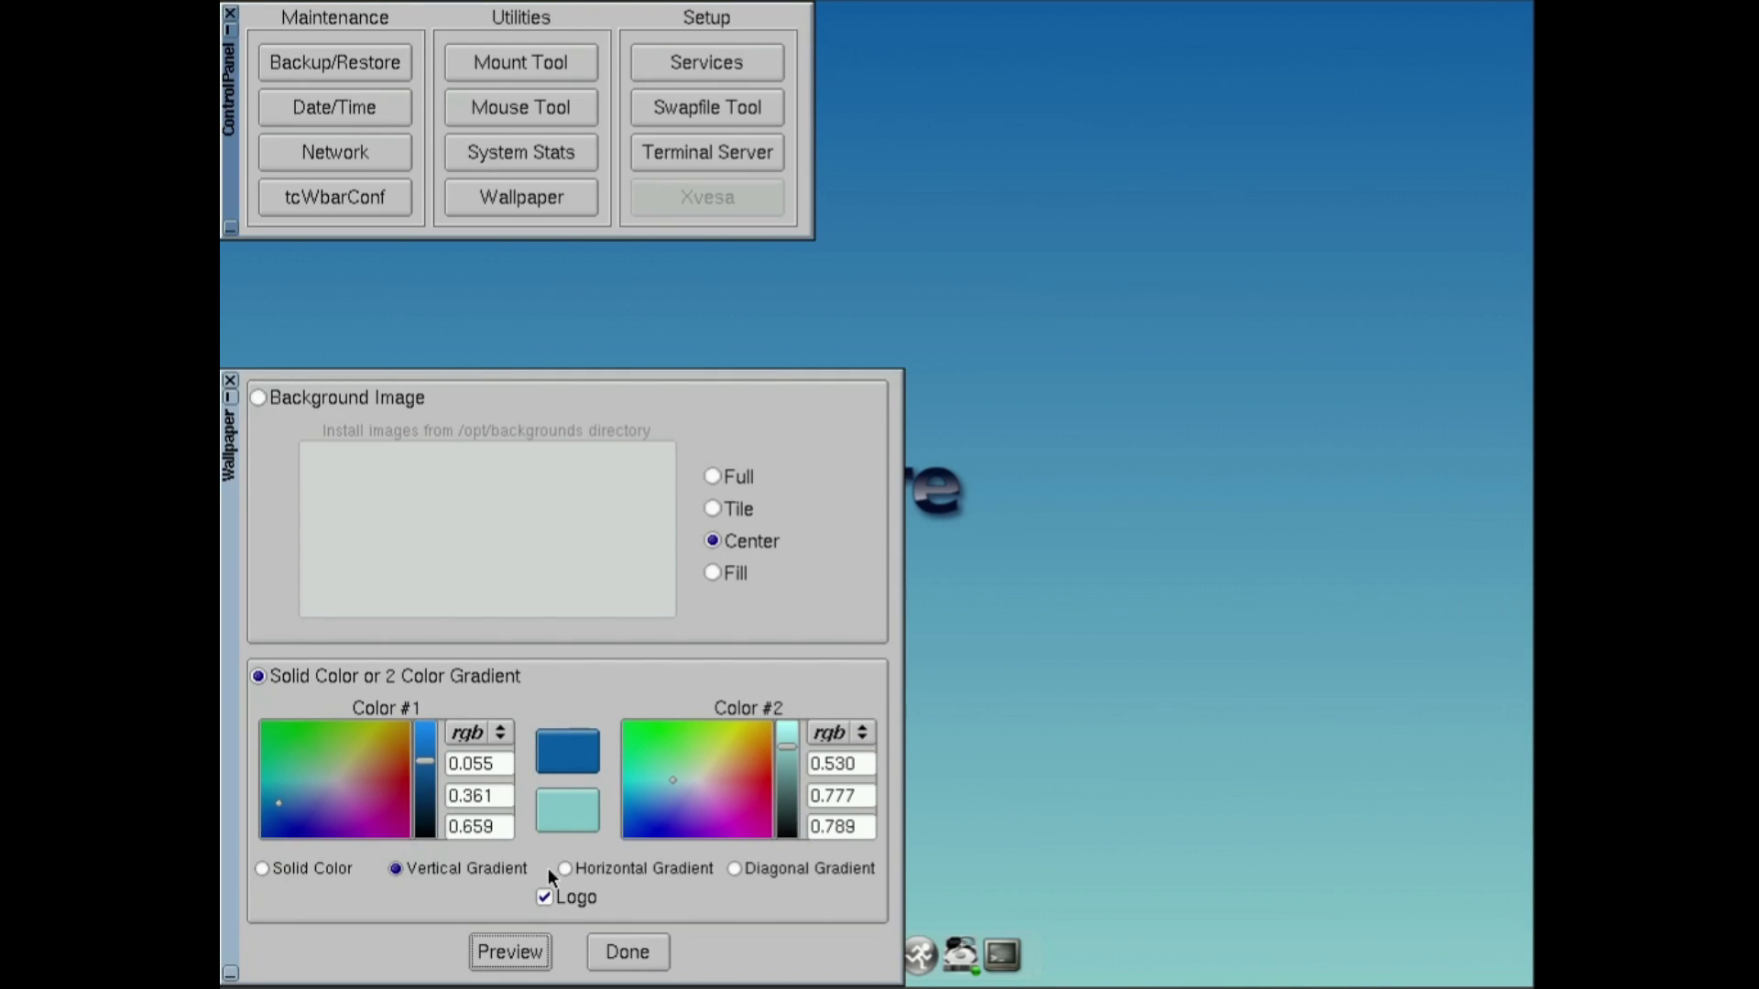
left_click(289, 858)
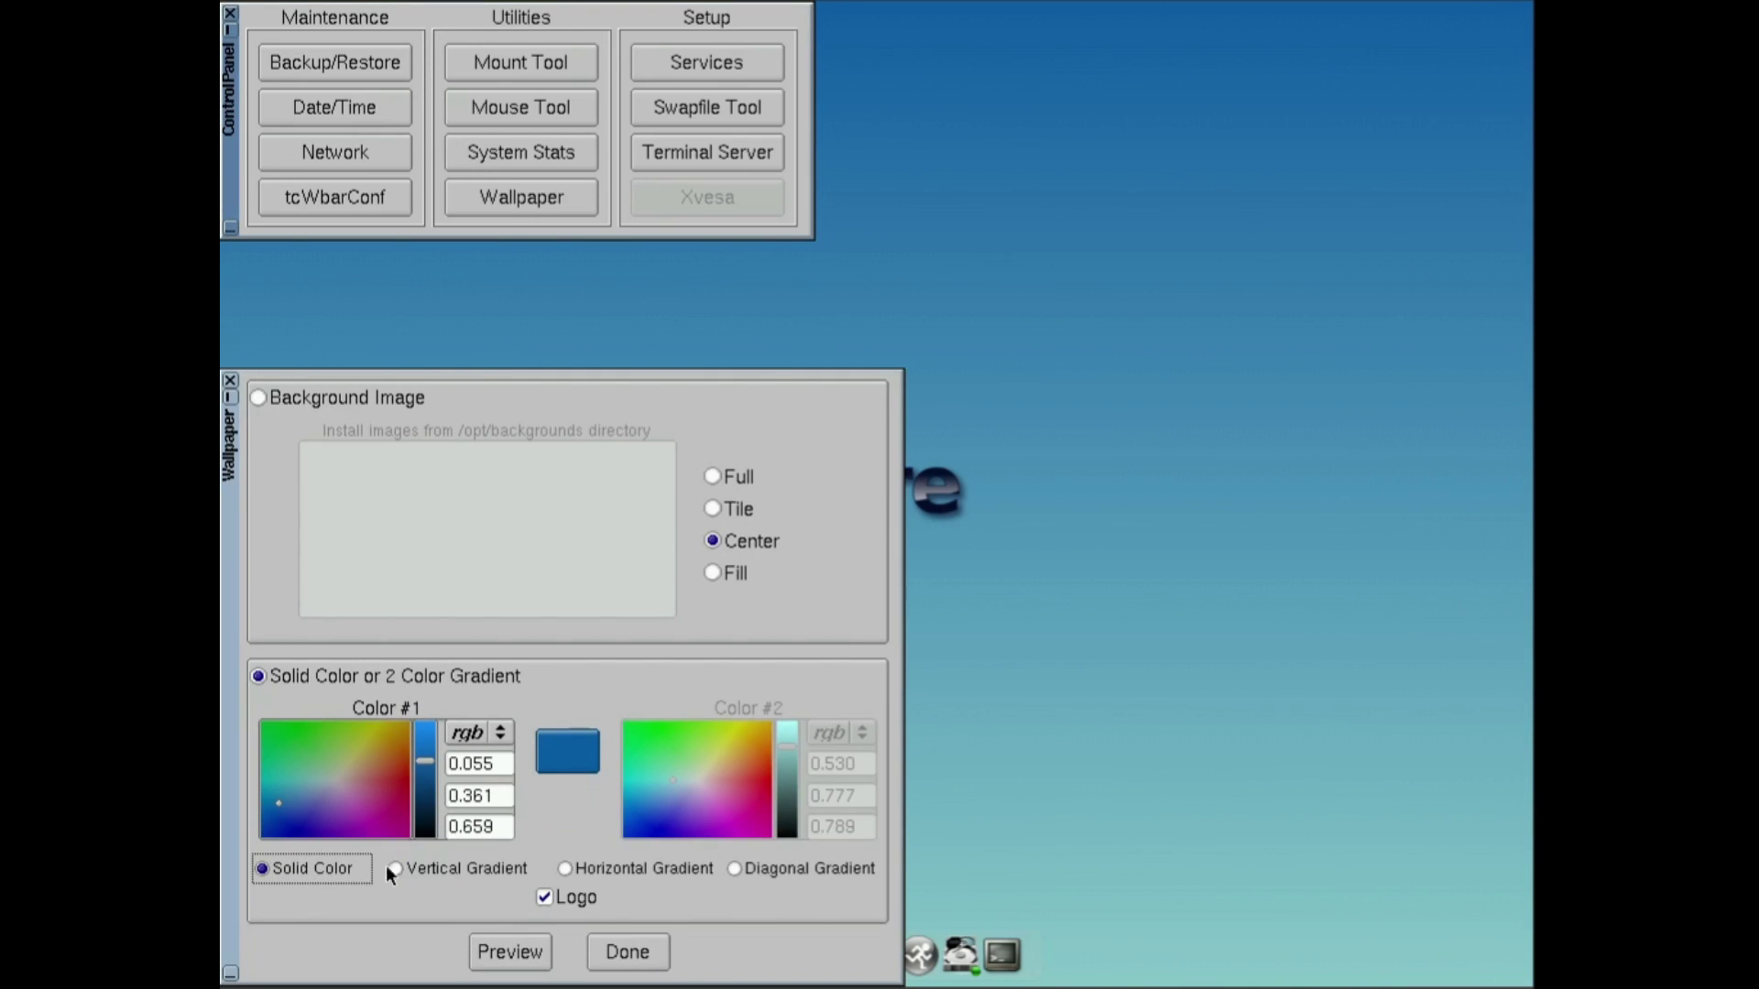
left_click(611, 872)
left_click(292, 396)
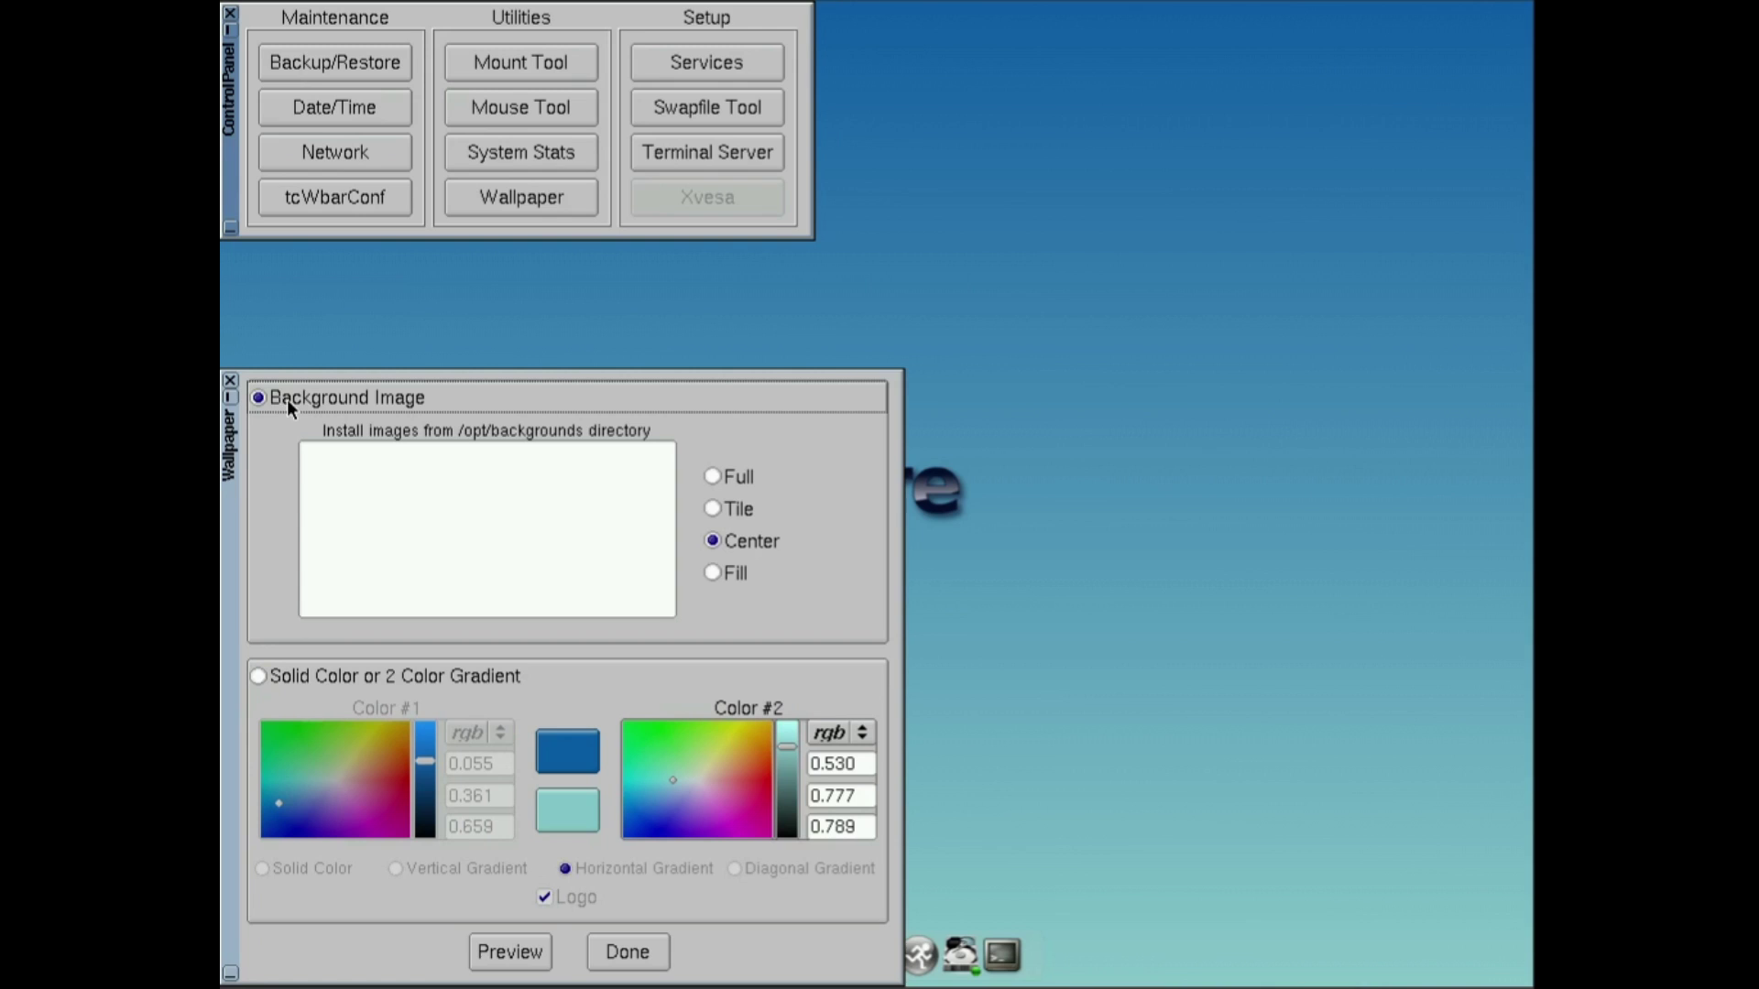
left_click(230, 379)
left_click(301, 209)
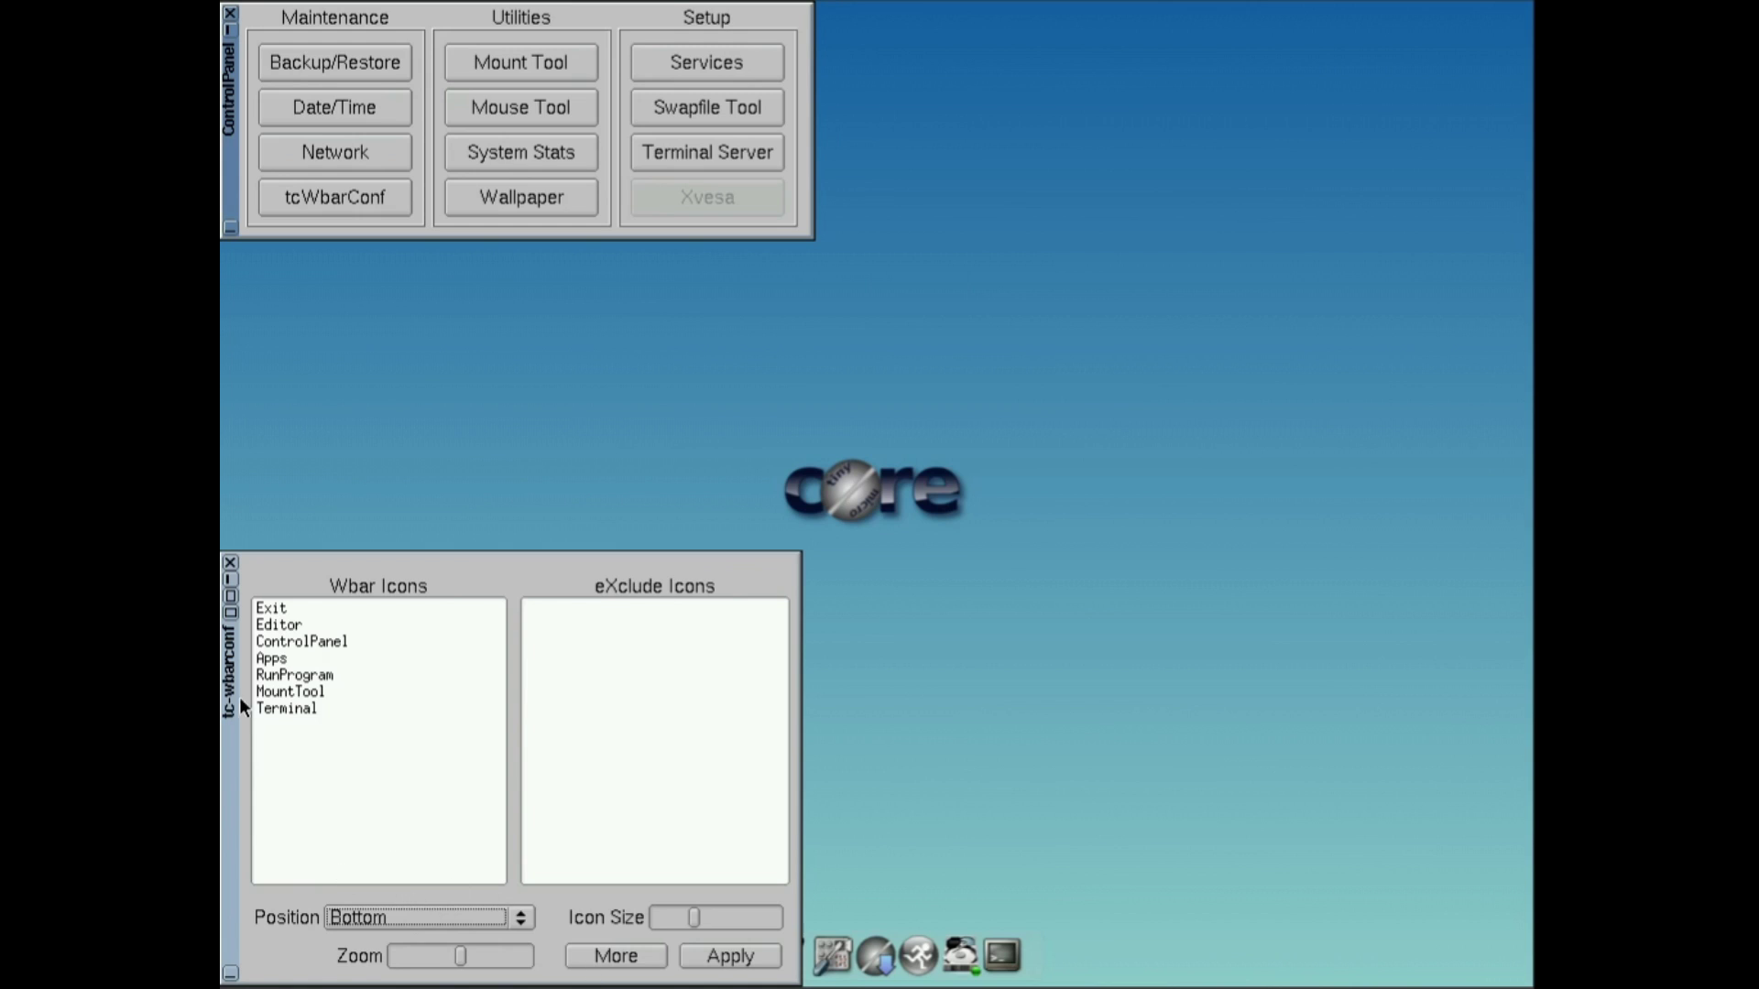
Step: Close tcWbarConf, open and close Date/Time, then close the Control Panel
left_click(229, 566)
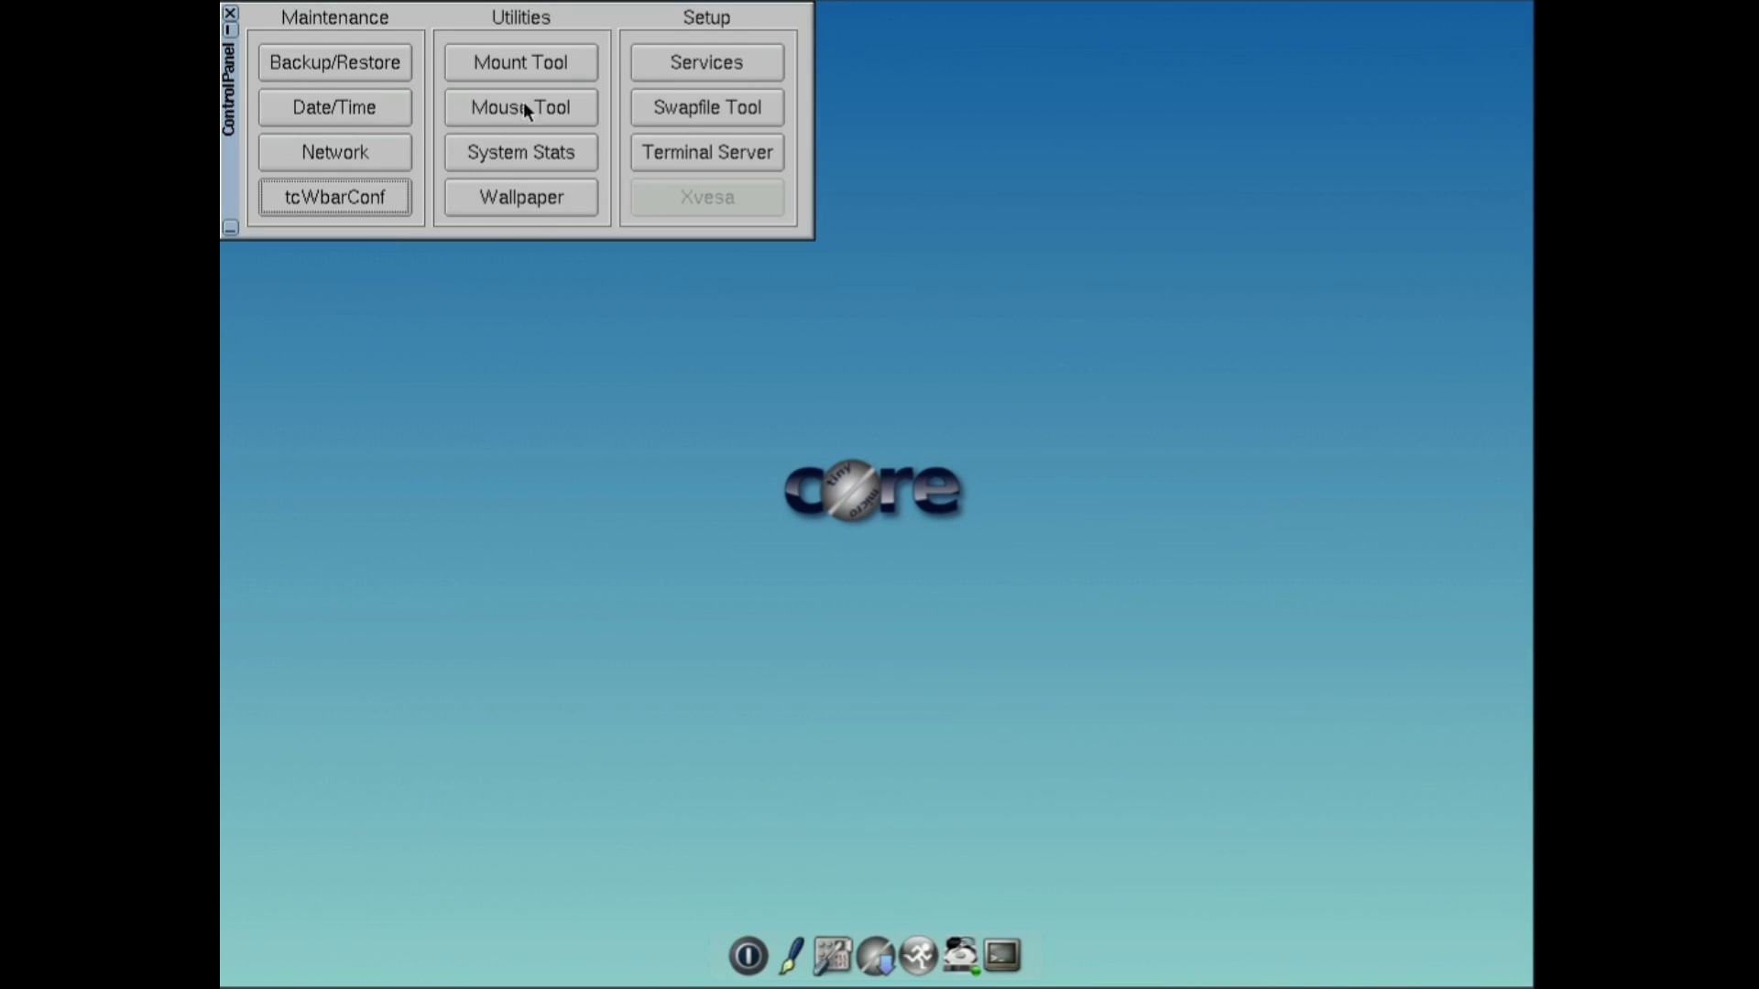
left_click(301, 108)
left_click(392, 959)
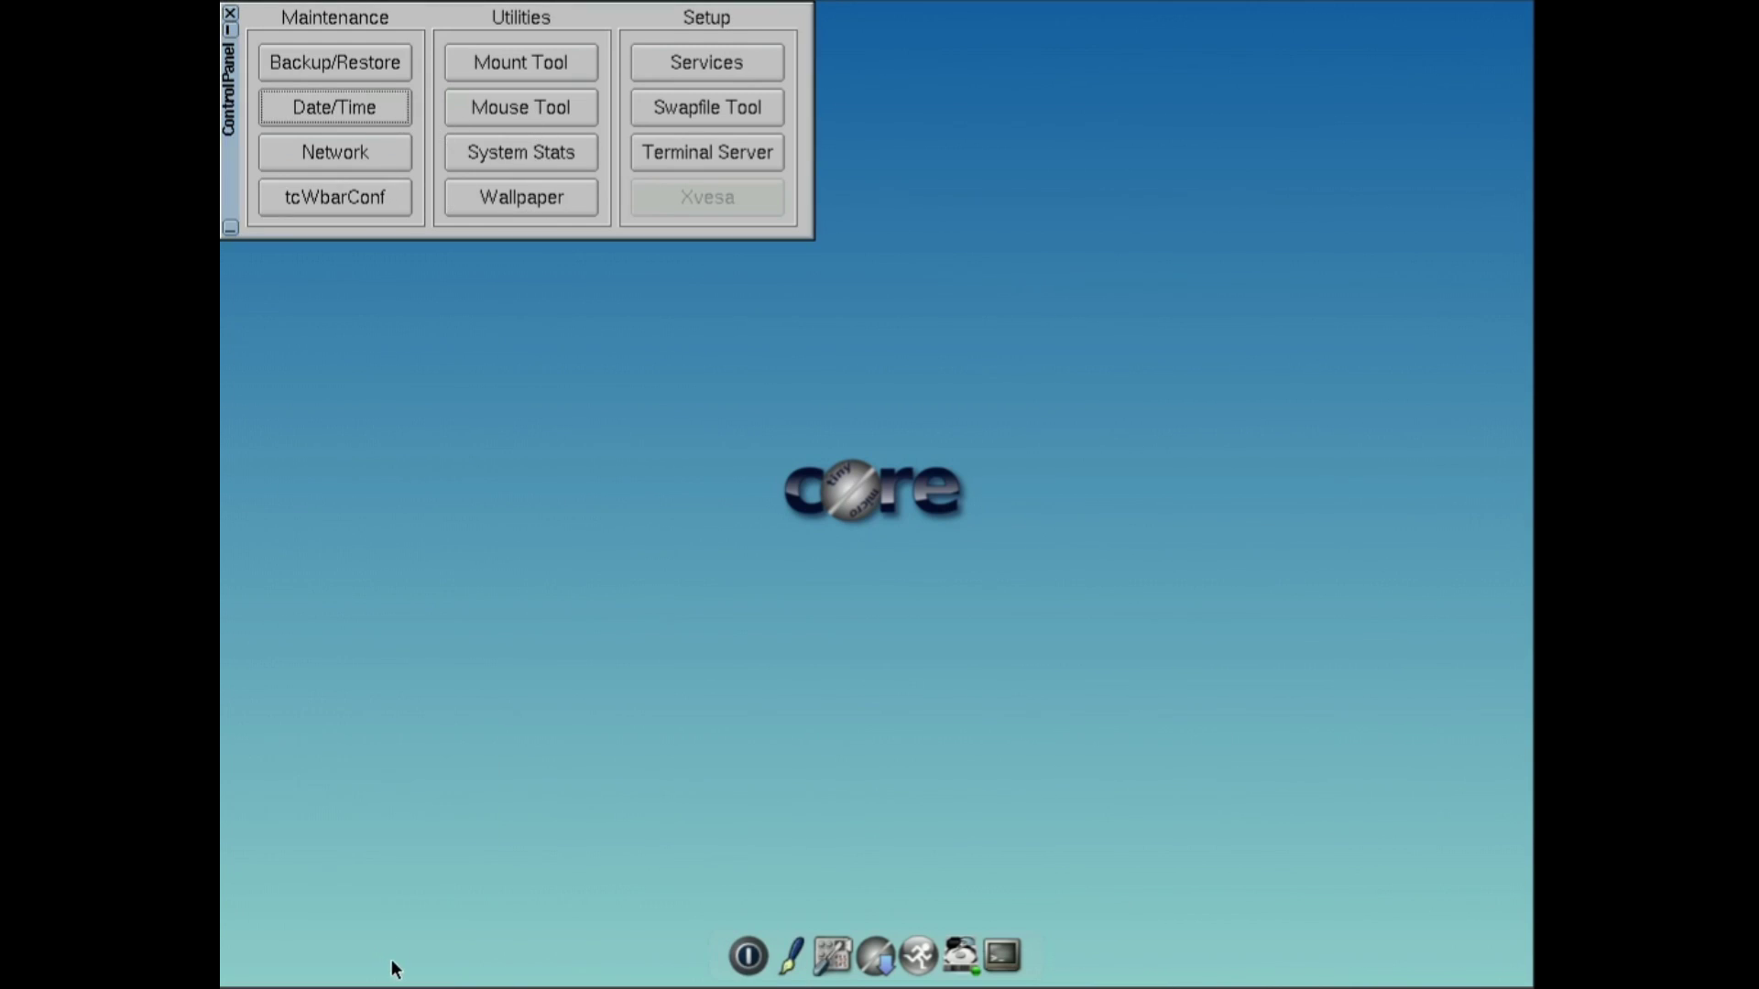
right_click(388, 527)
mouse_move(400, 552)
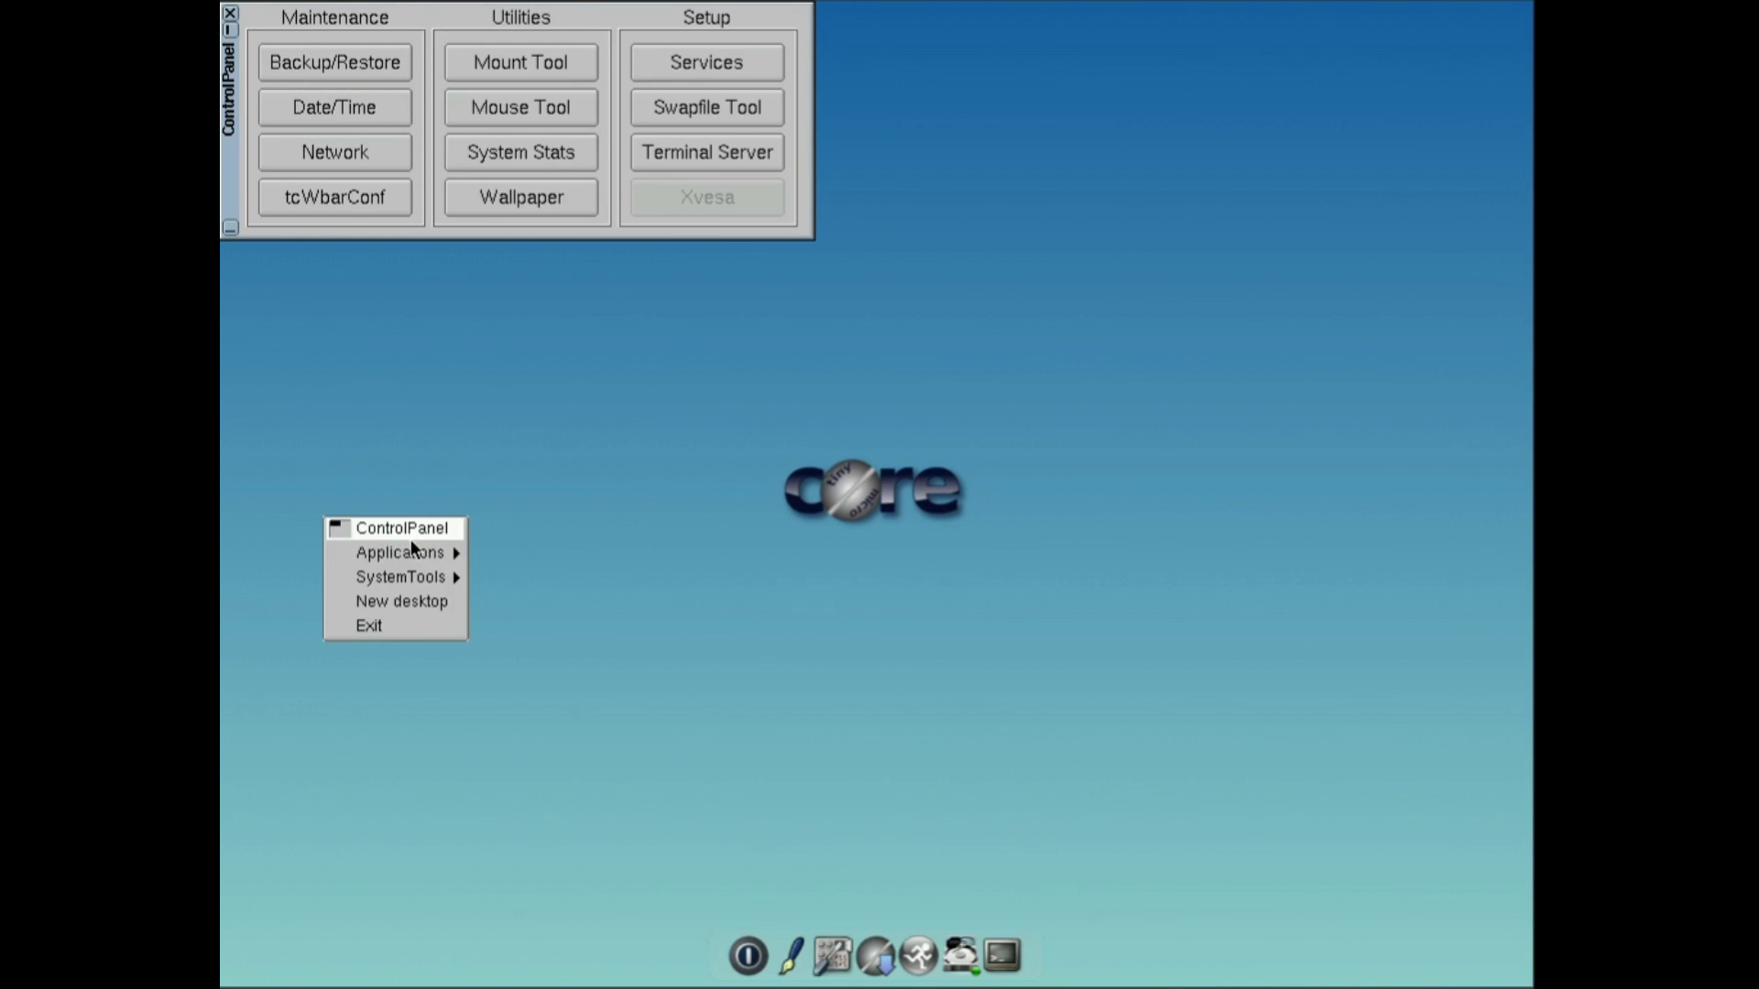
left_click(411, 531)
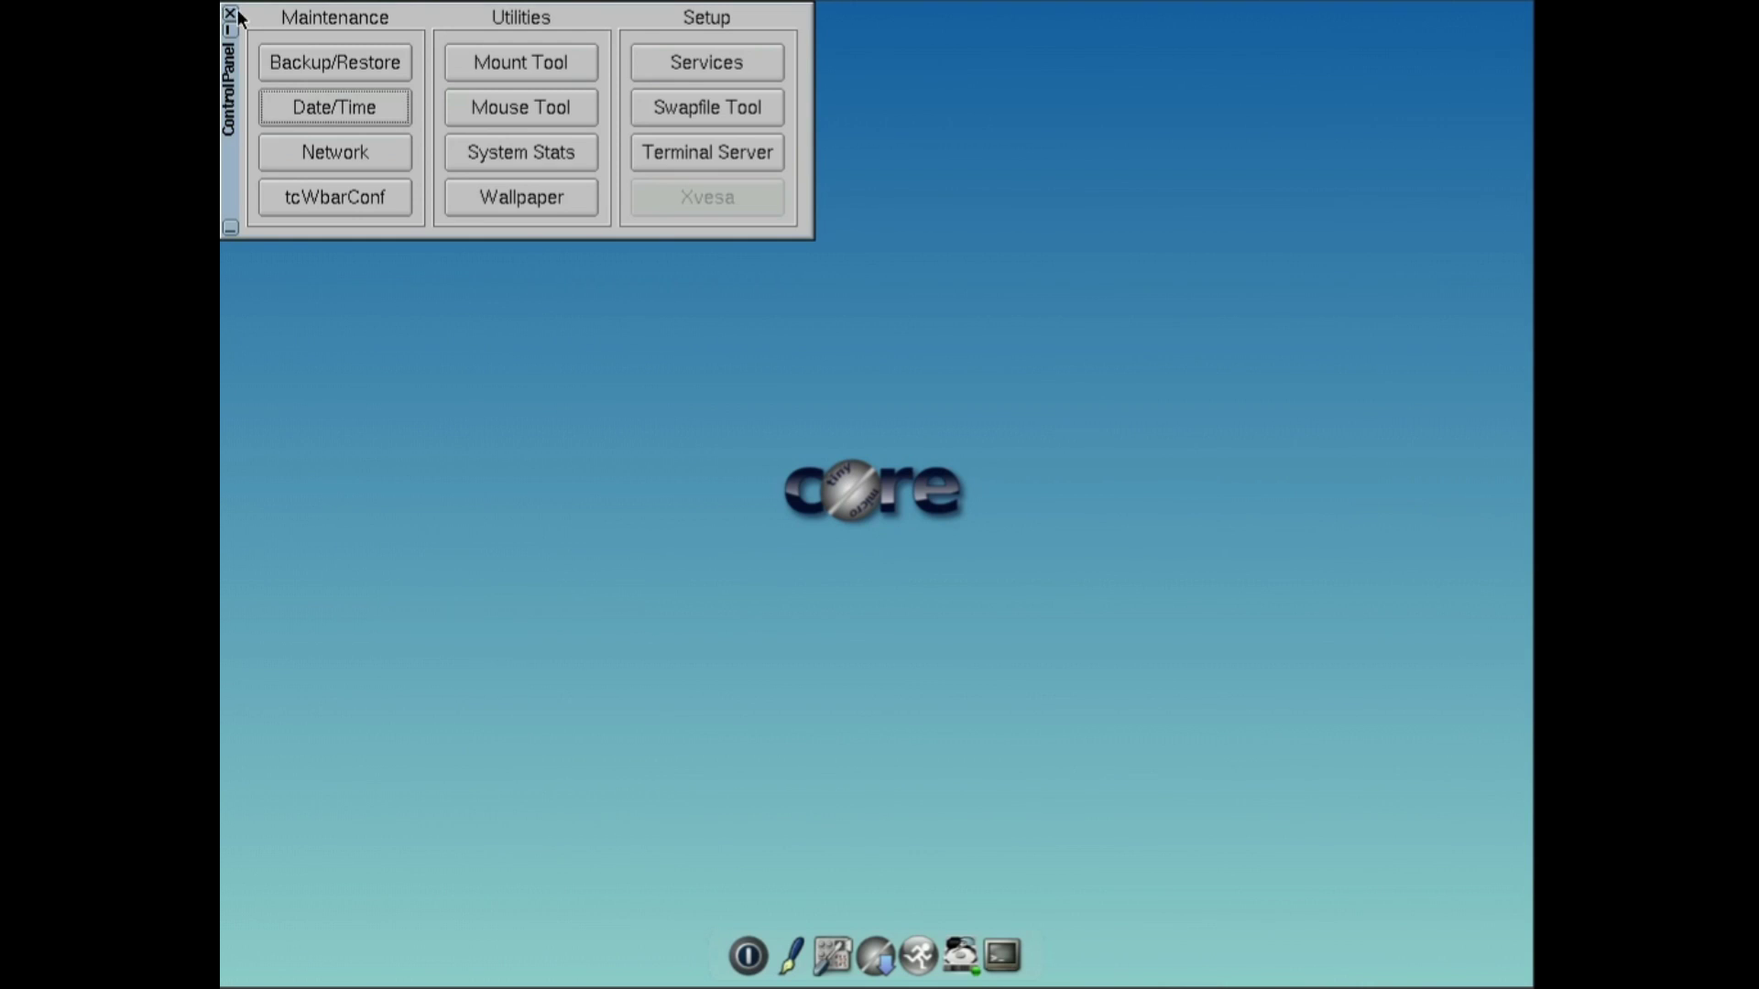
left_click(230, 14)
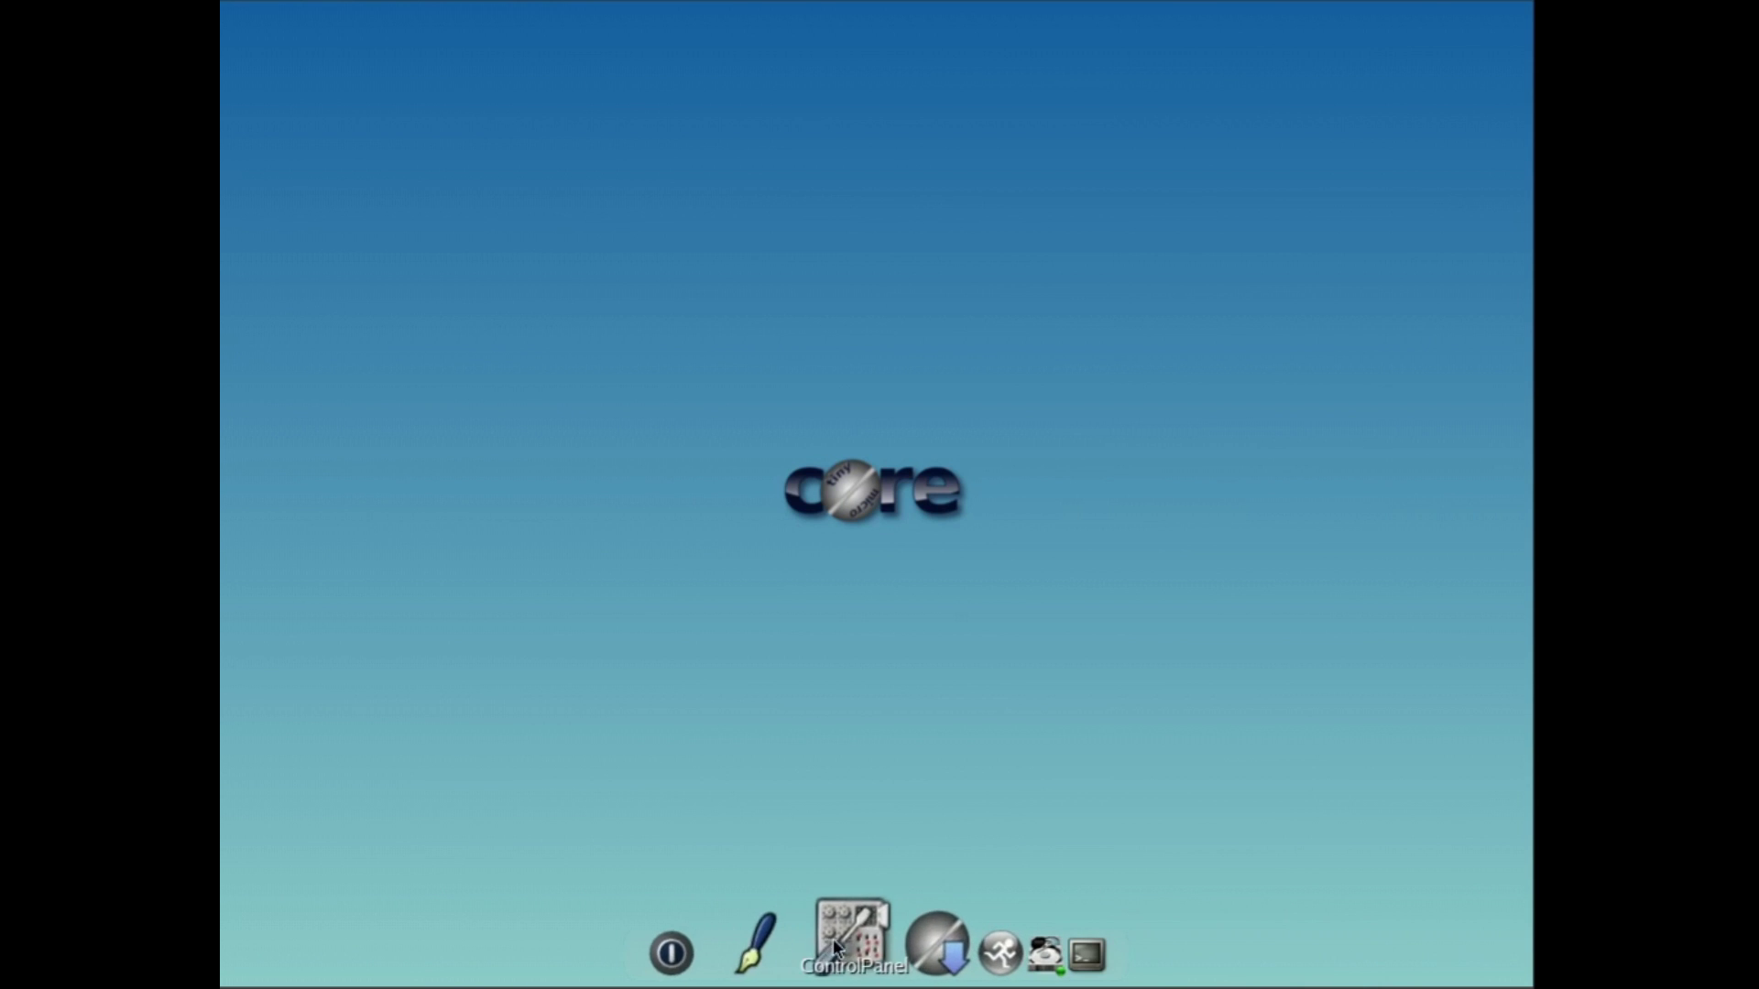
Step: Open the Apps browser and let it test mirrors to find the fastest one
left_click(881, 942)
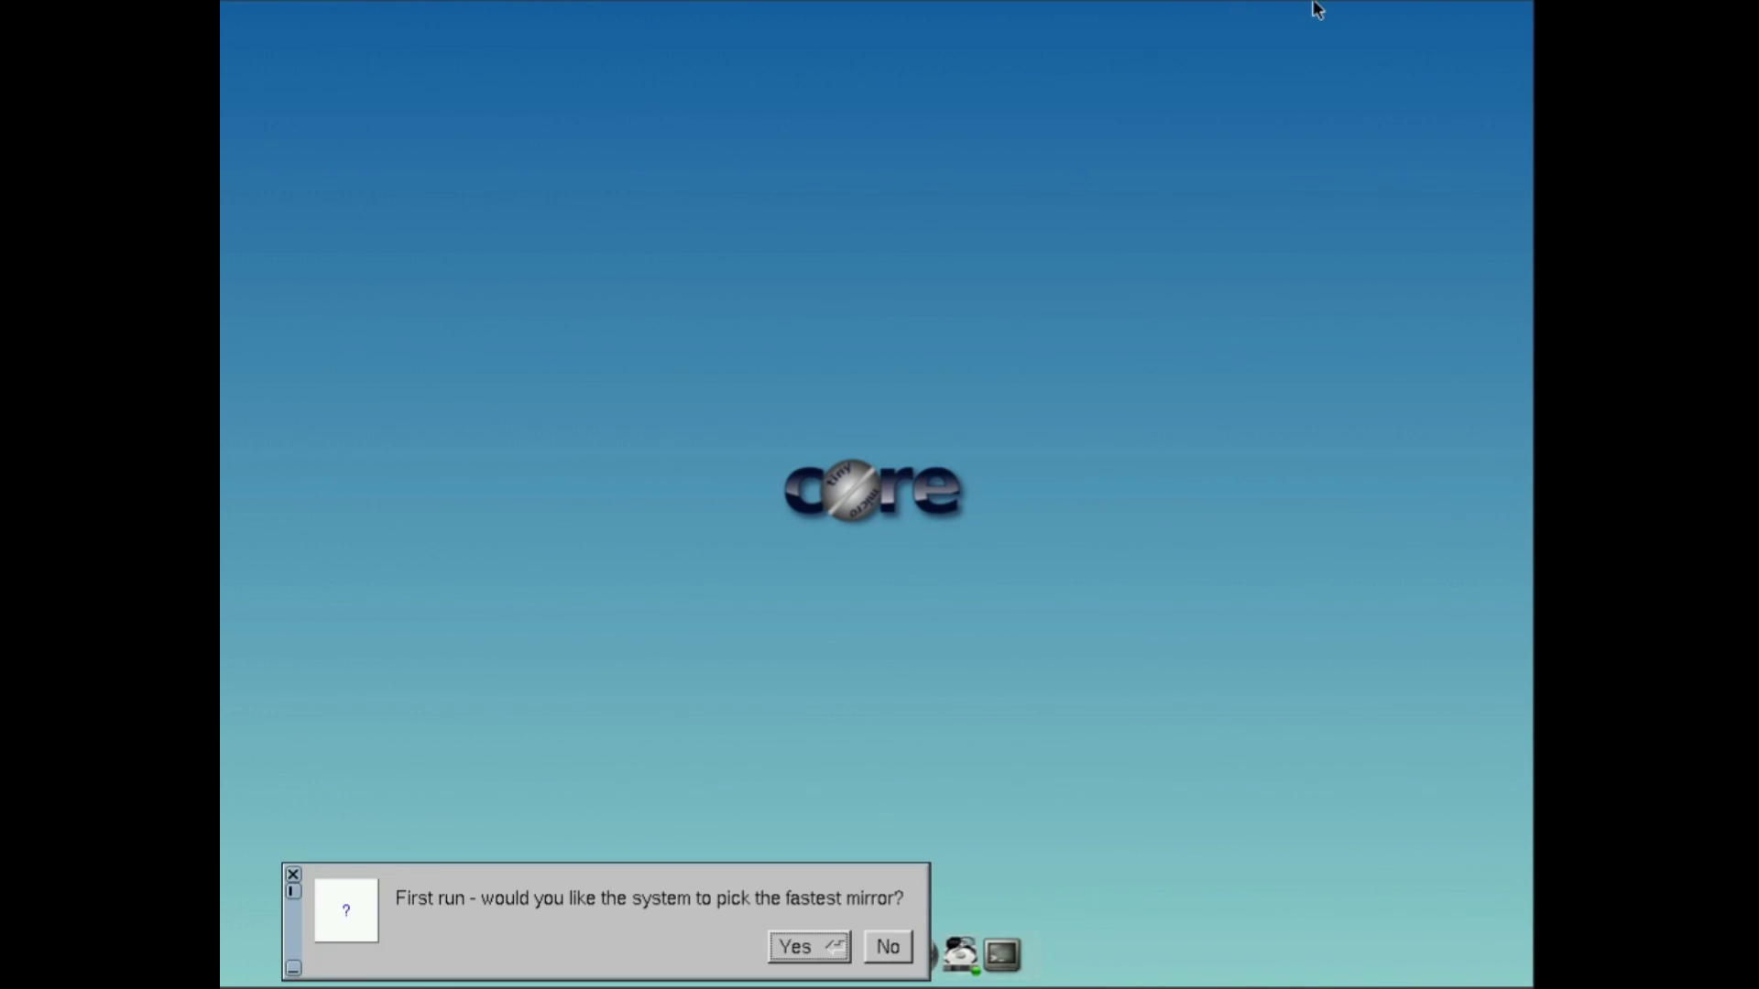
left_click(812, 942)
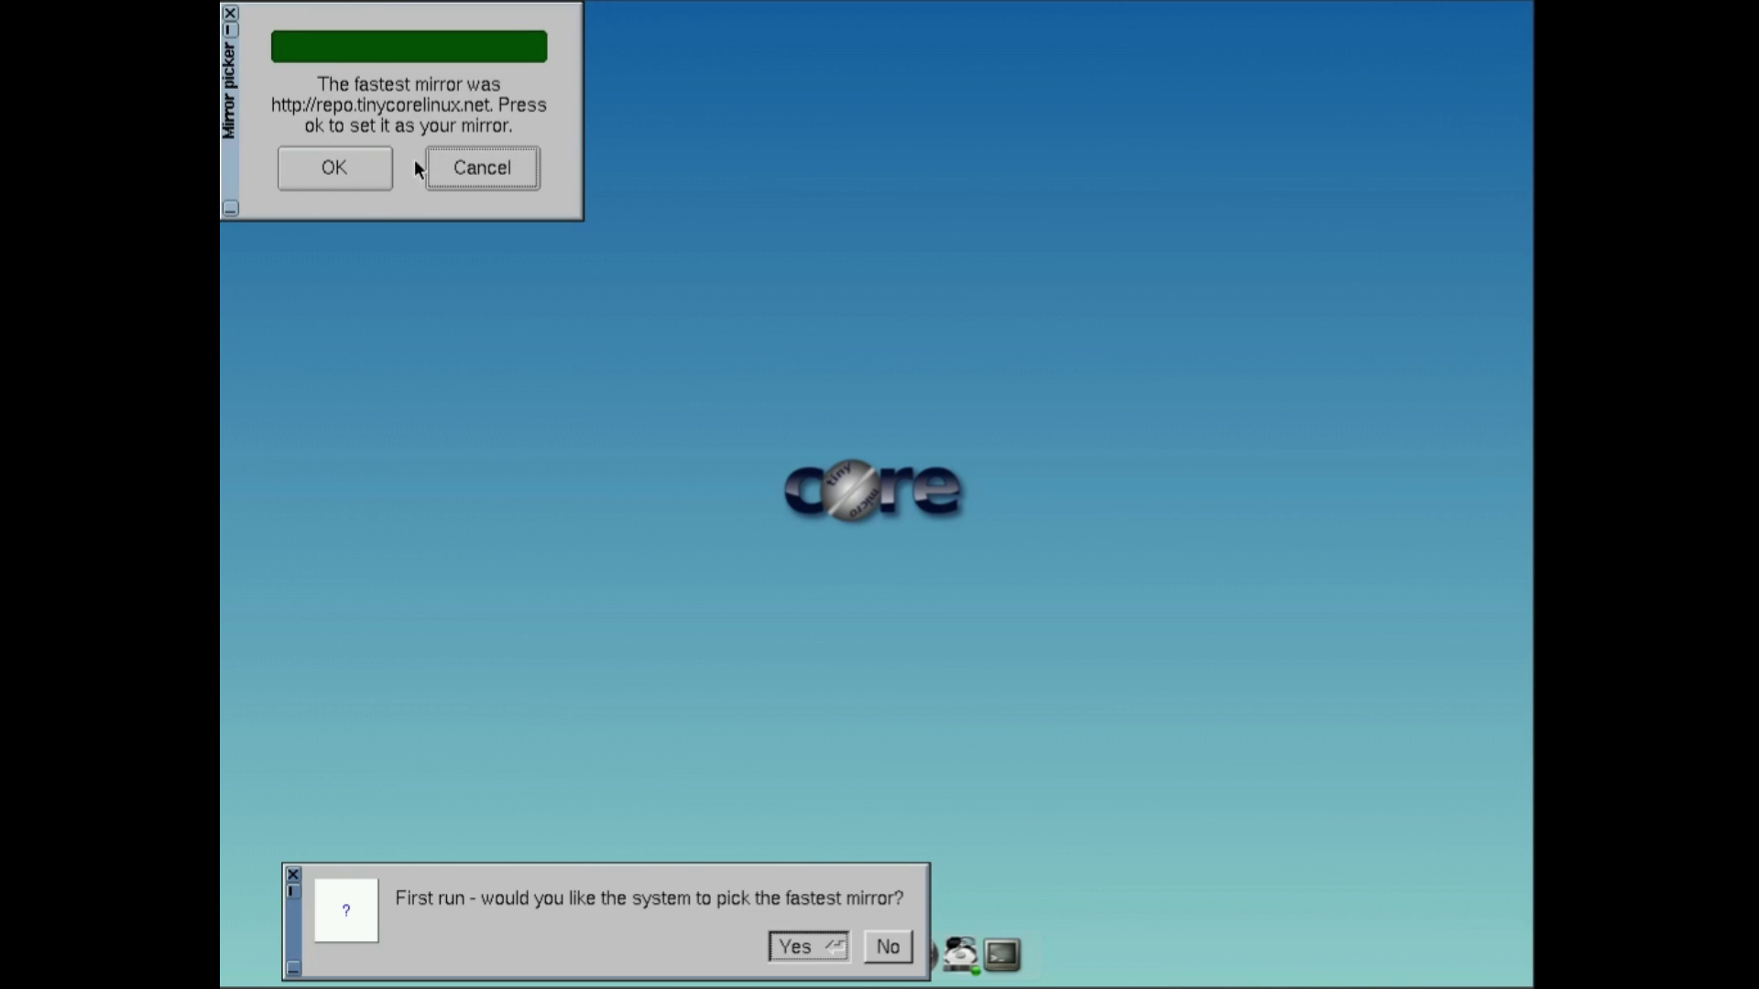
Step: Accept repo.tinycorelinux.net and set the install mode to Download + Load
left_click(385, 172)
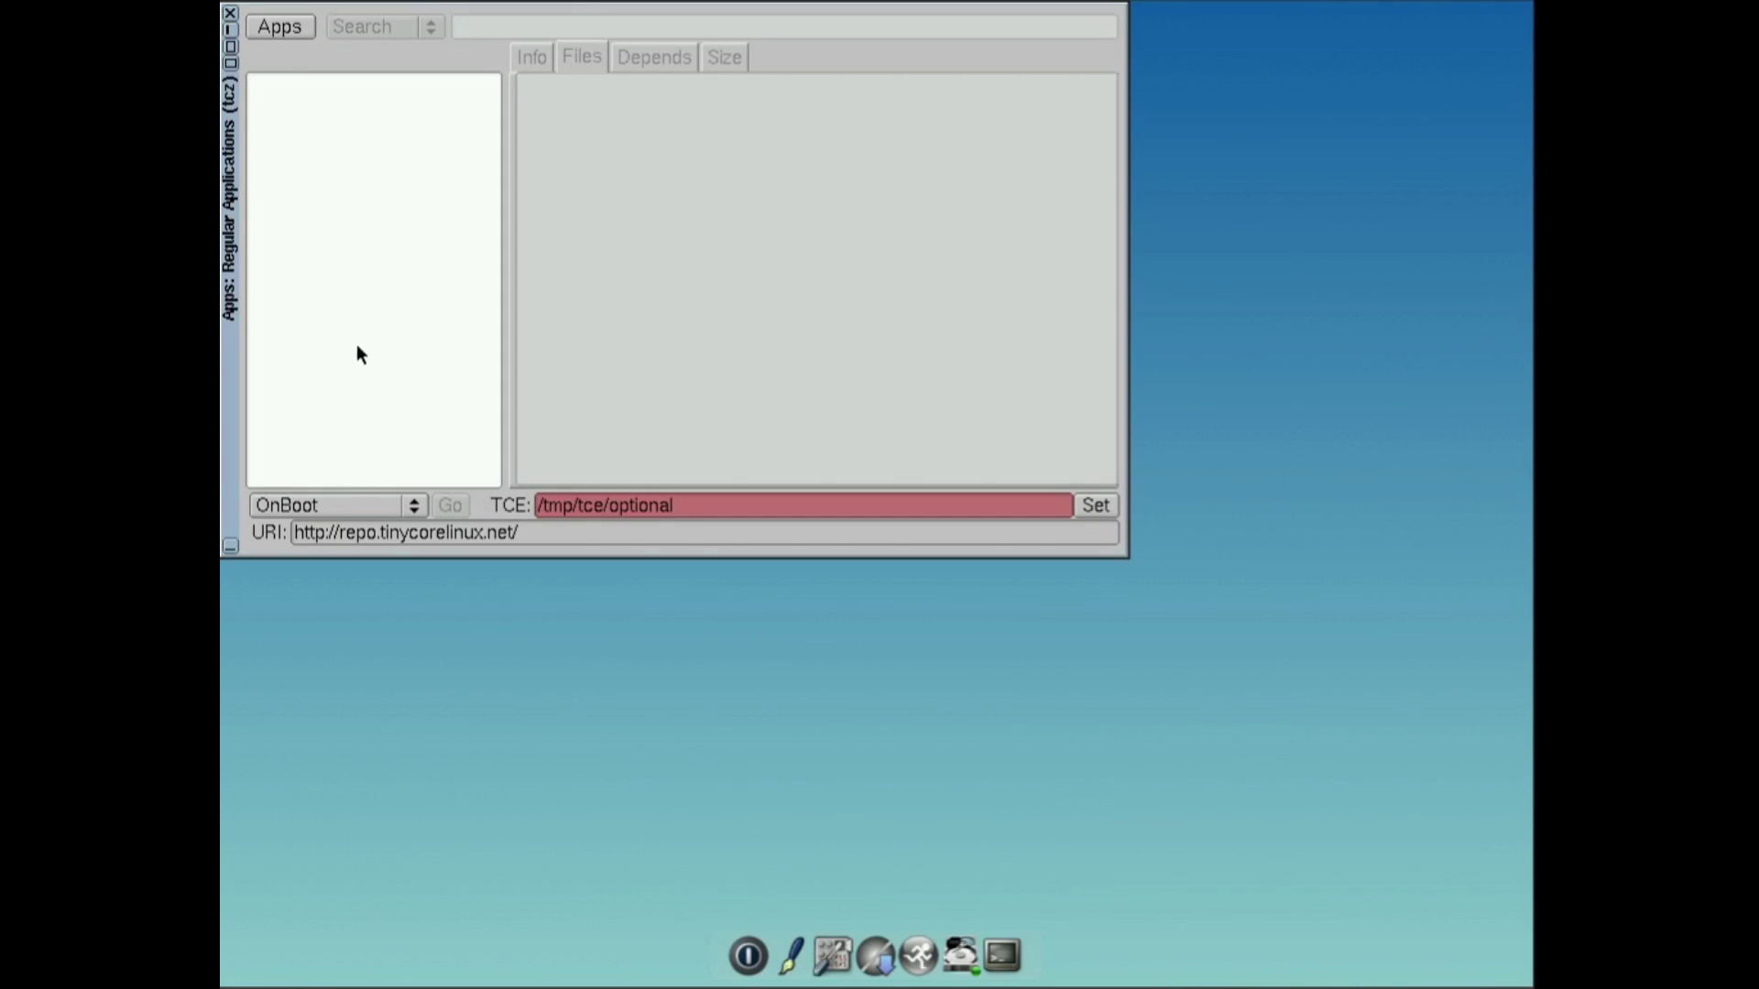
left_click(365, 506)
left_click(369, 526)
left_click(391, 531)
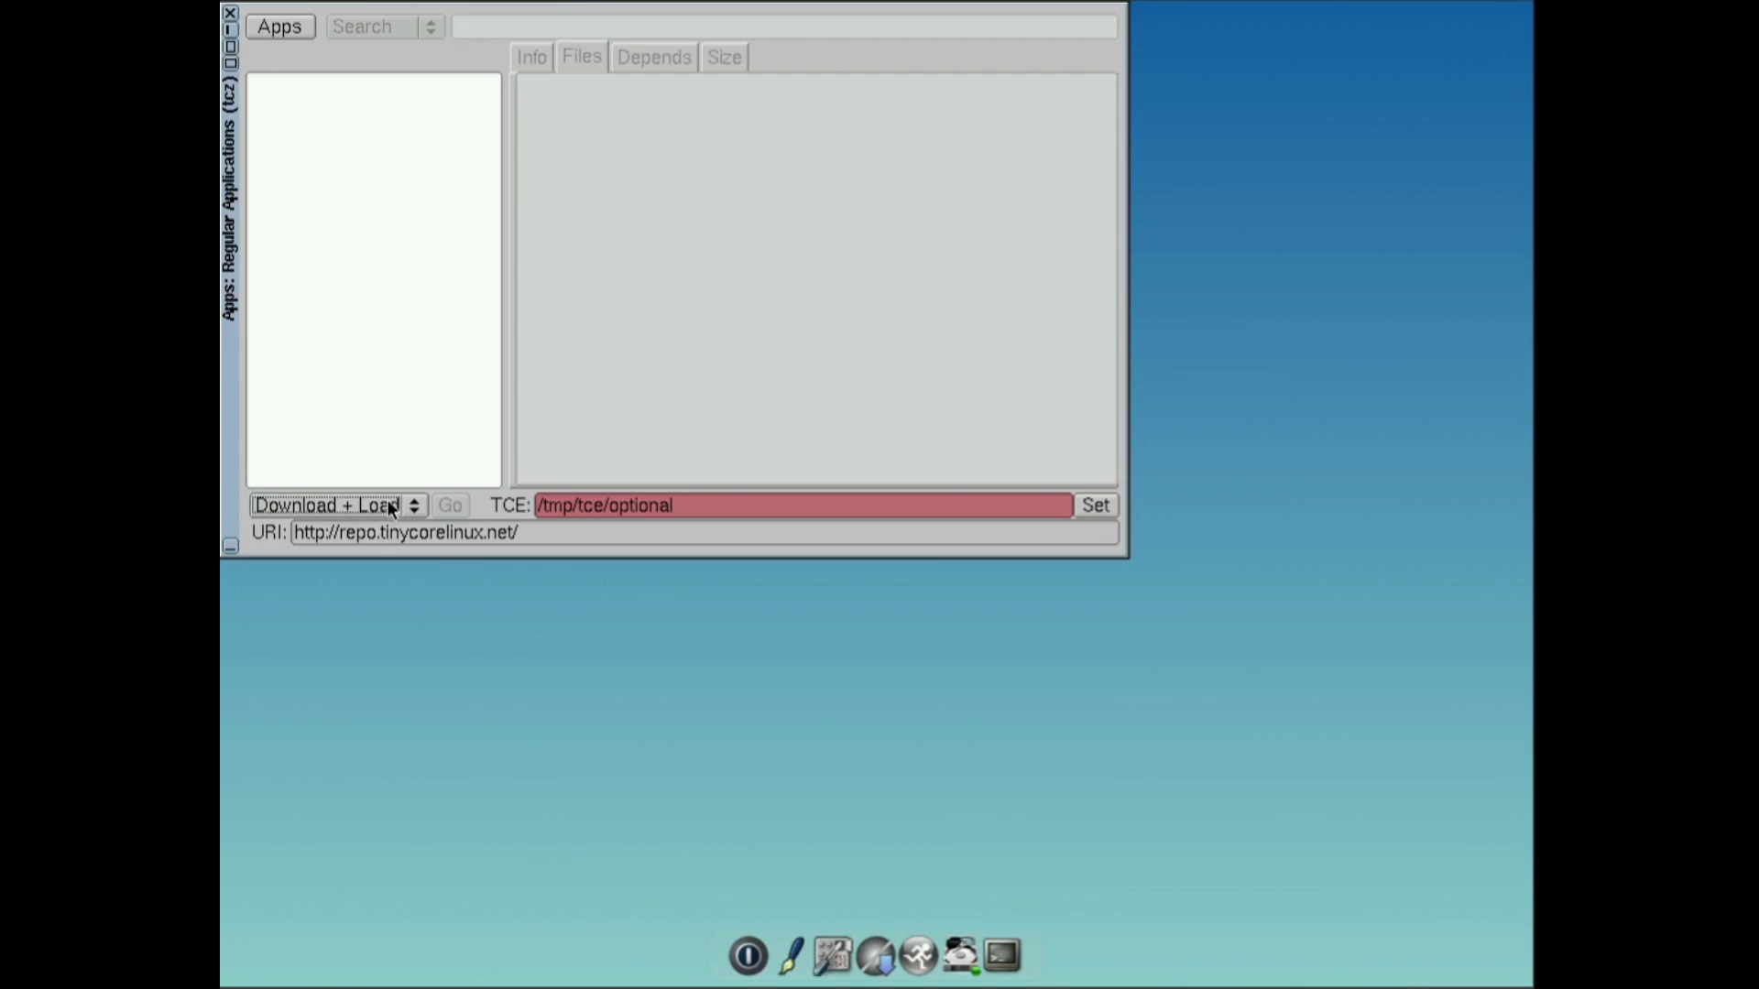
Step: Switch the mirror to distro.ibiblio.org, pick /mnt/sr0 as TCE directory, and close Apps
left_click(284, 28)
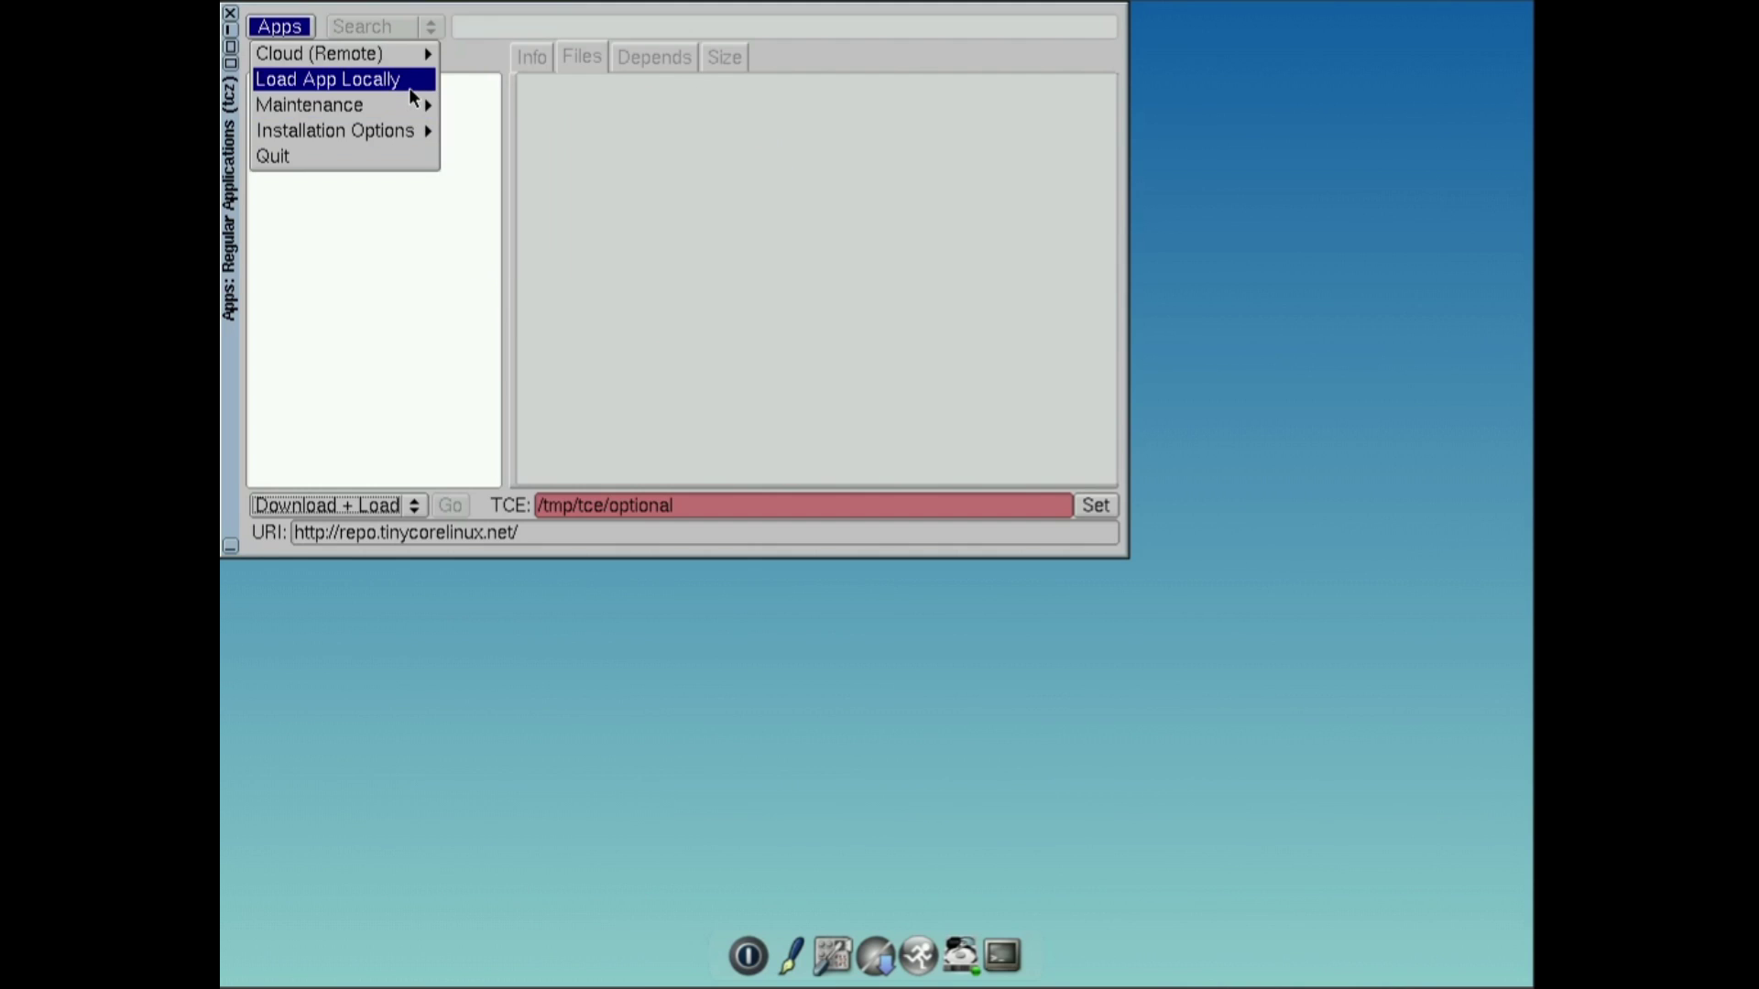
mouse_move(319, 53)
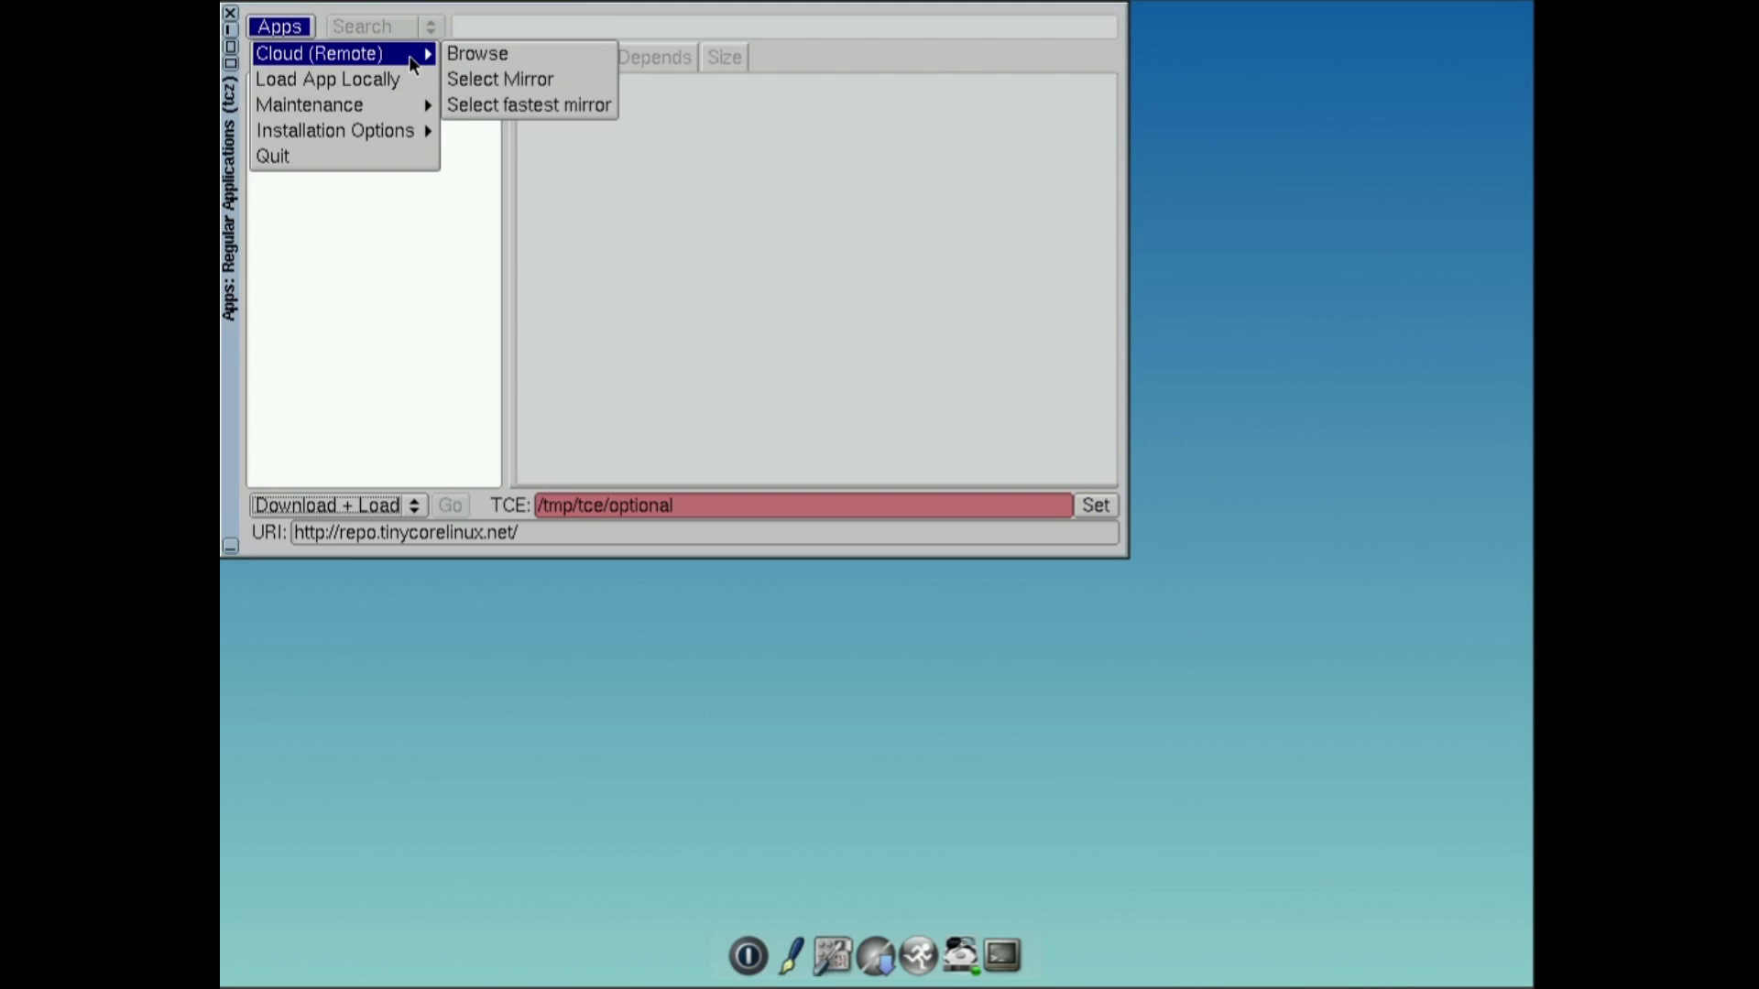
left_click(514, 76)
left_click(404, 117)
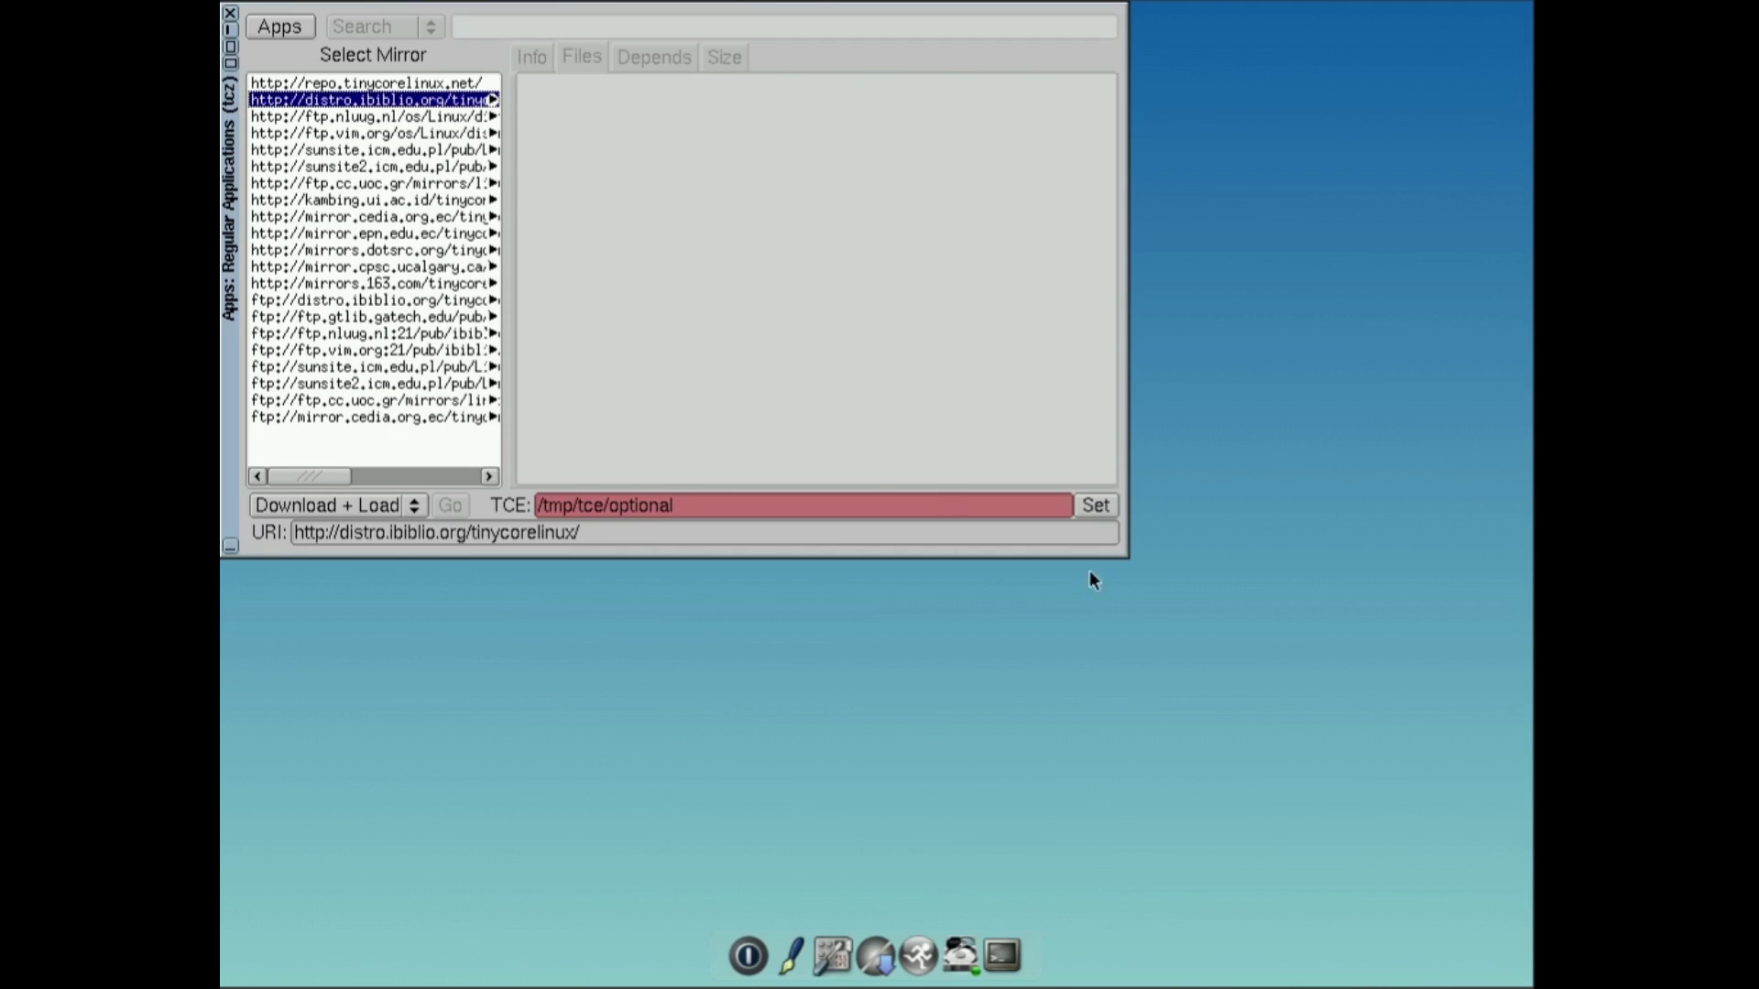
left_click(1100, 509)
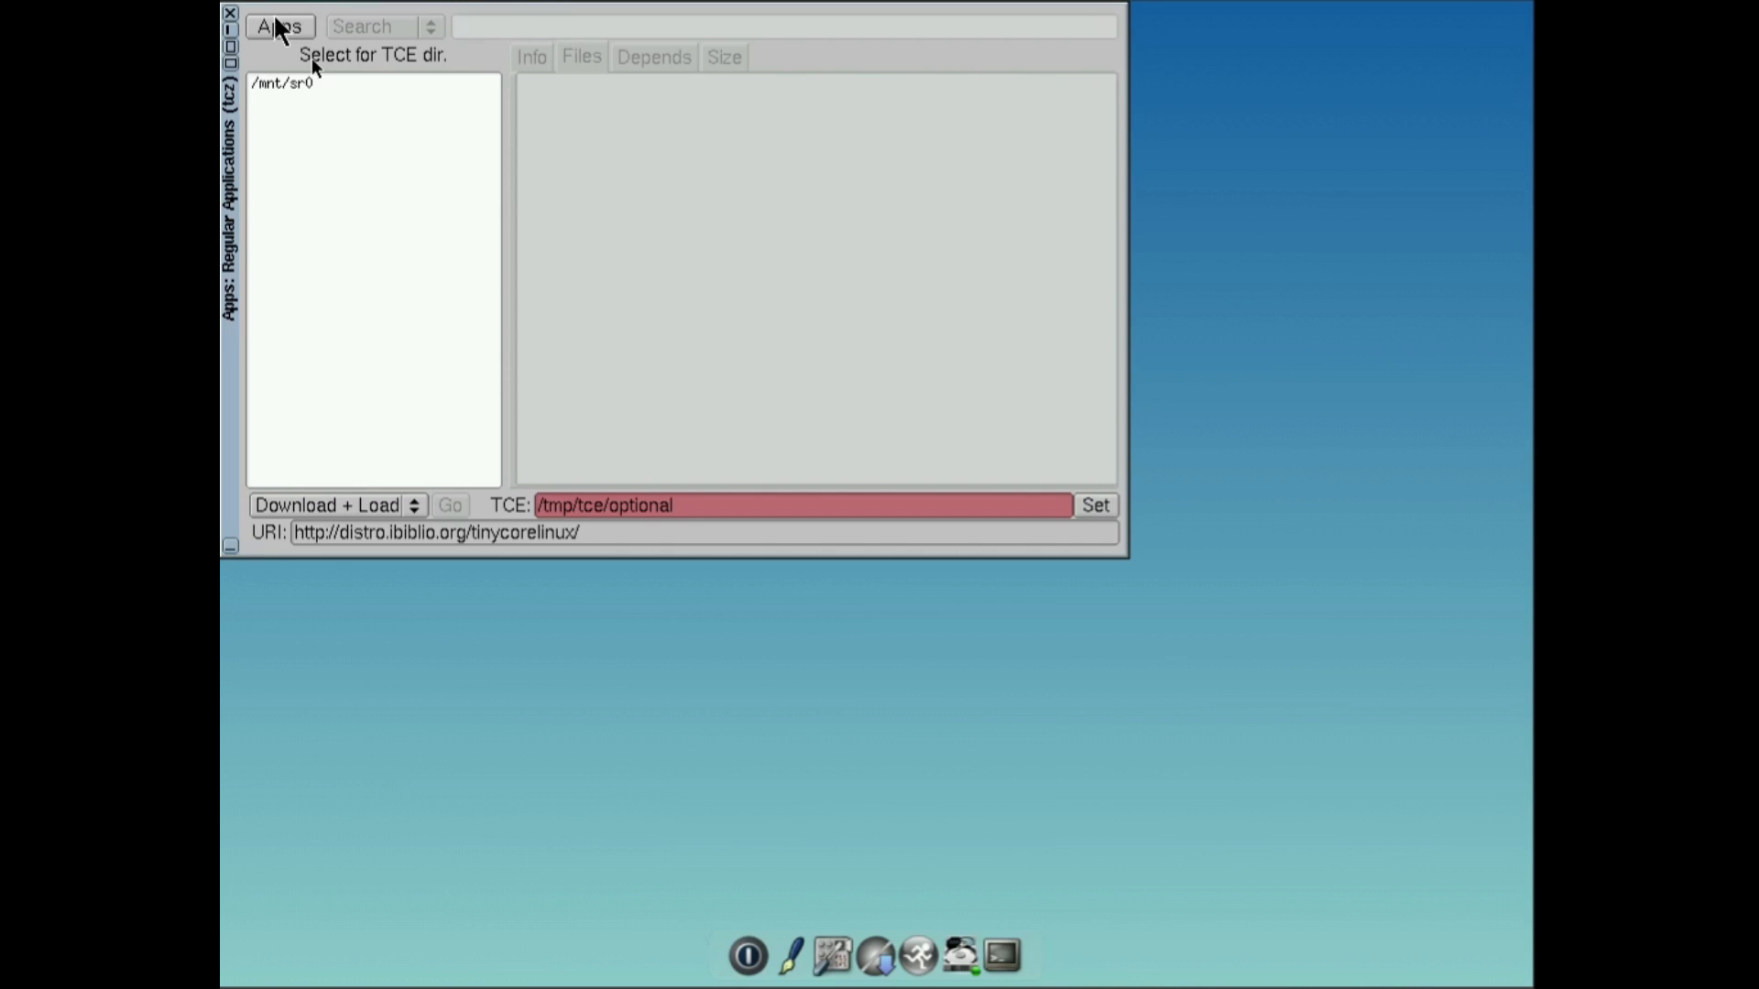
left_click(314, 83)
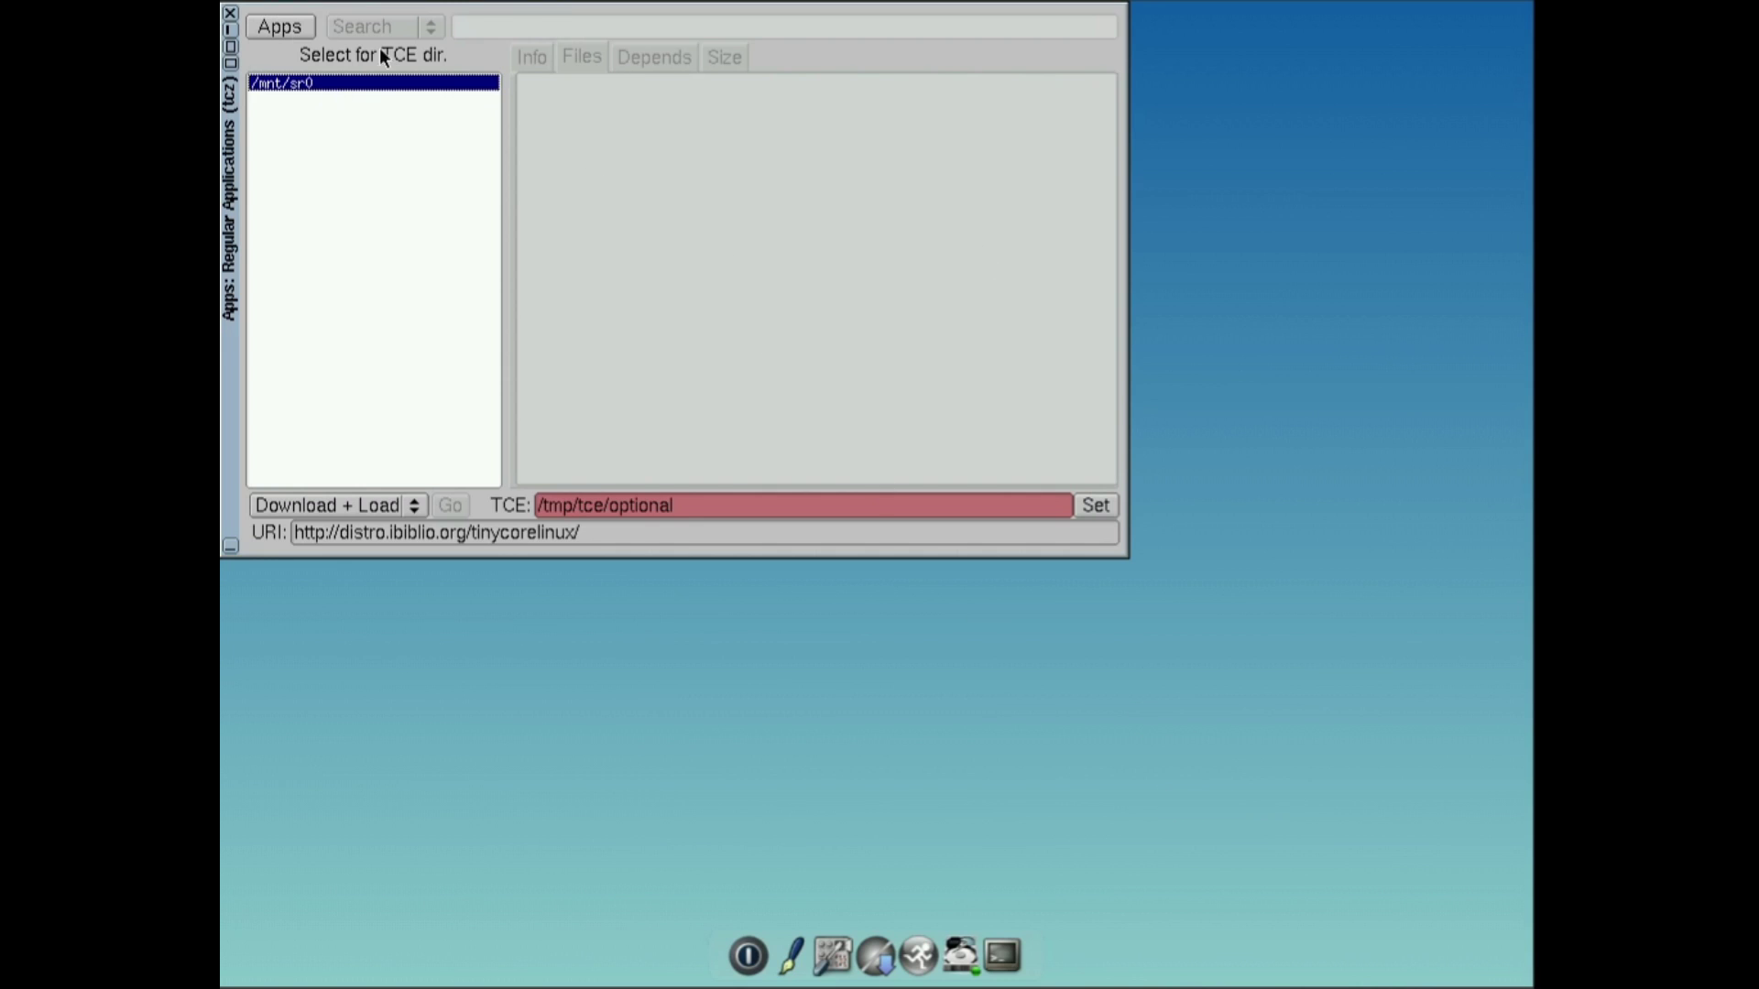
left_click(230, 12)
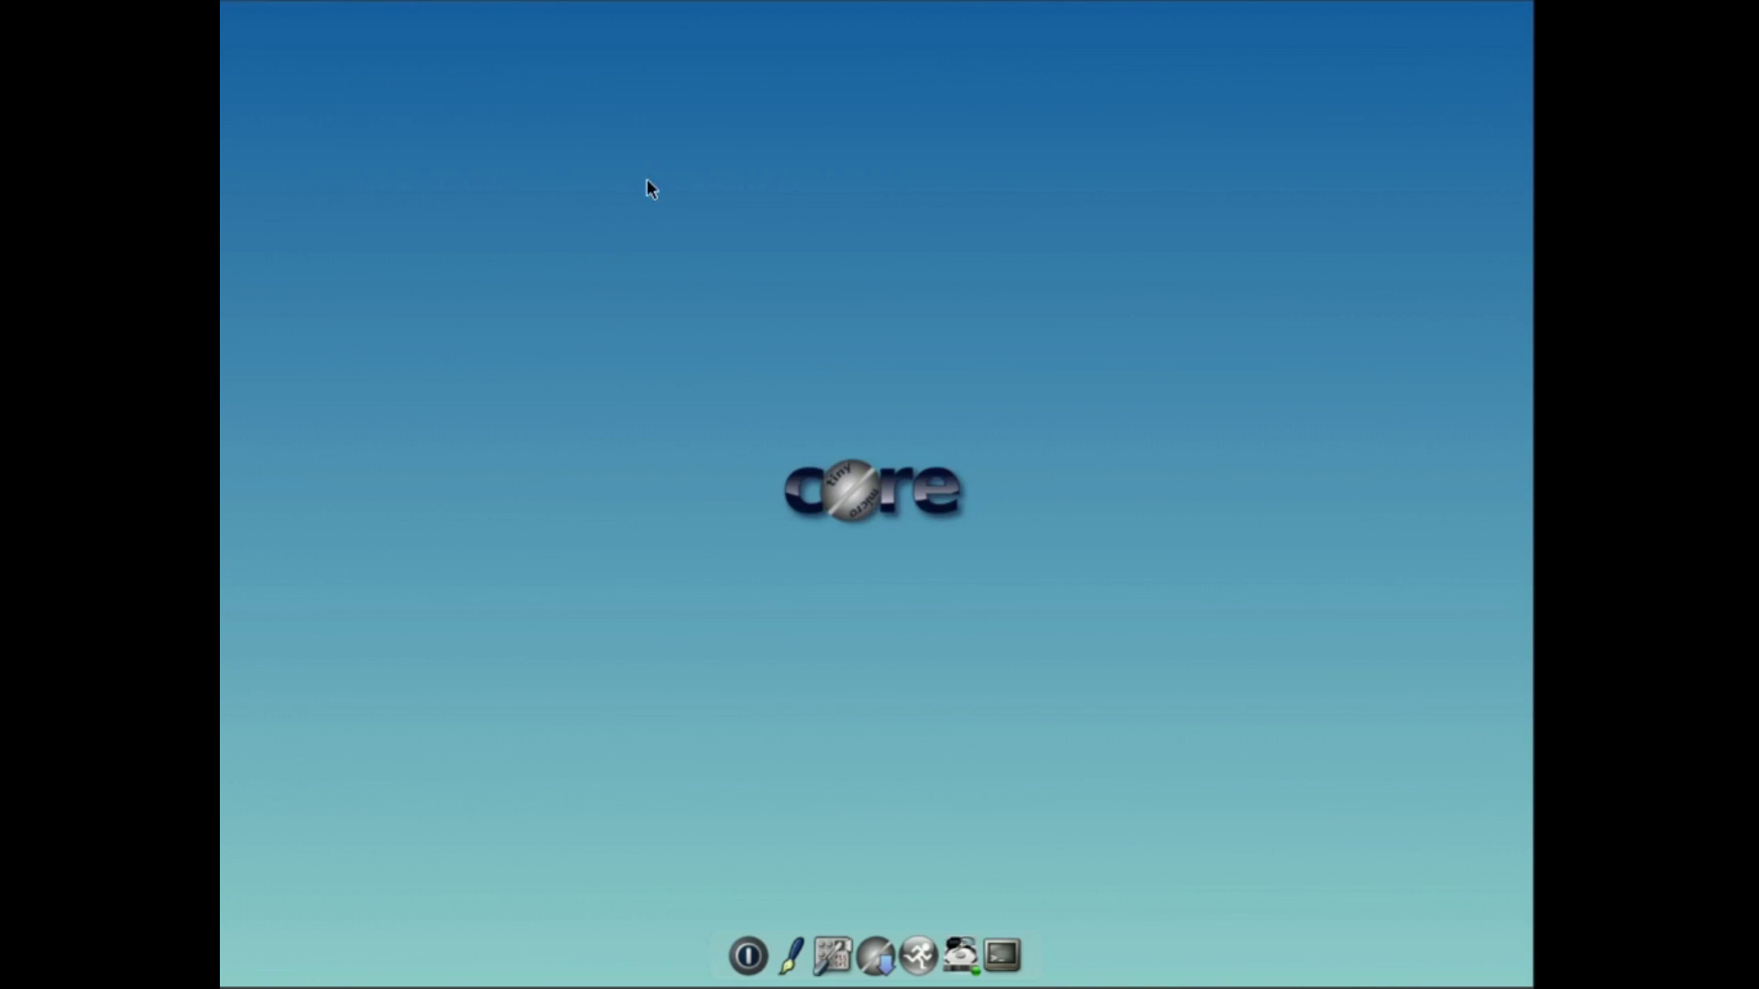
Step: Tick Run with sudo in FLRun, cancel it, then open MountTool showing sr0
left_click(929, 947)
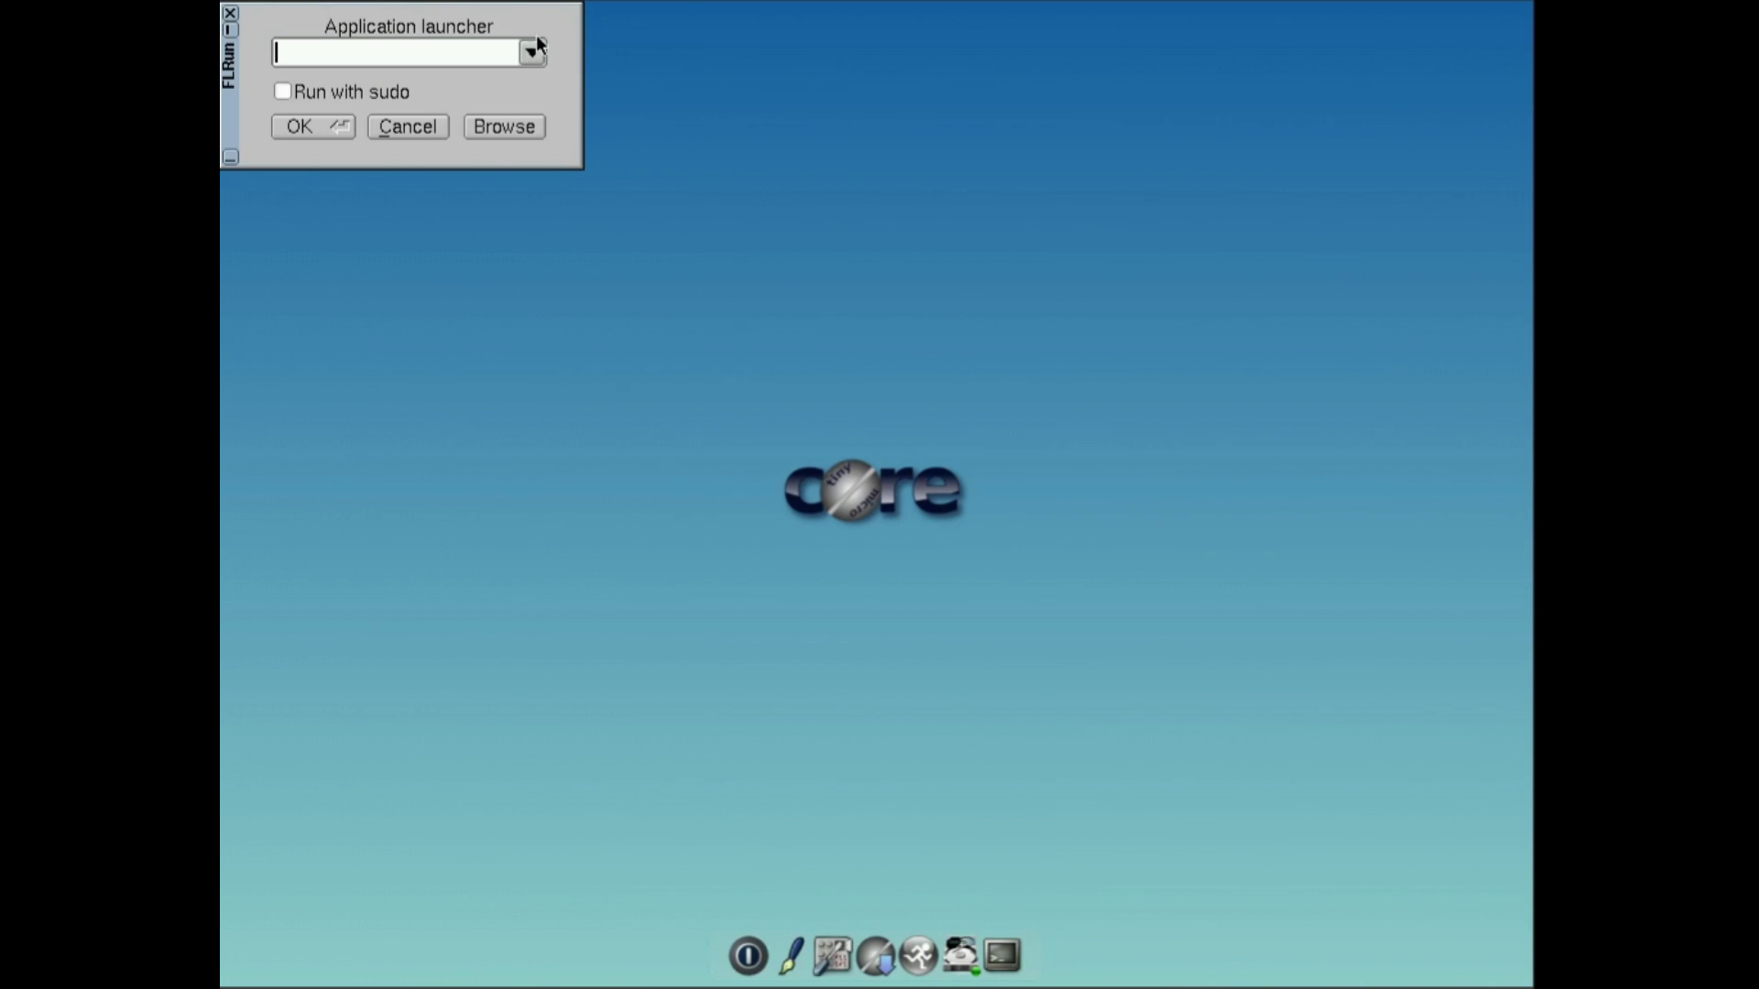
left_click(355, 99)
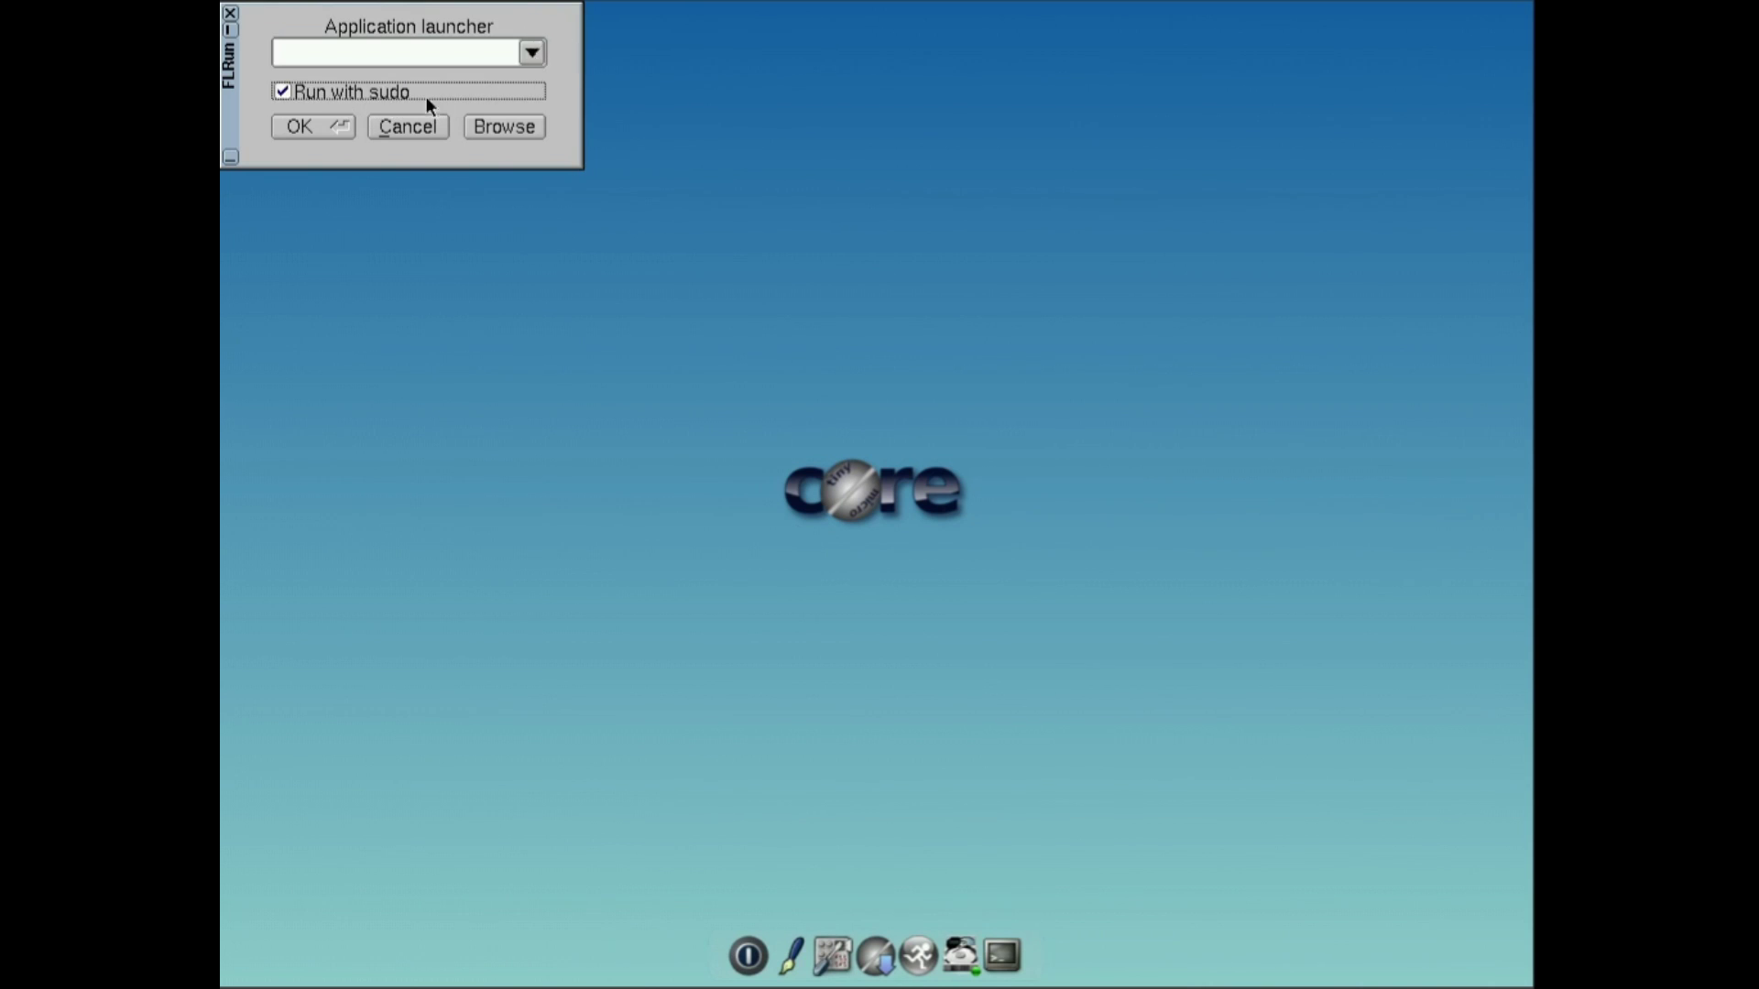
left_click(401, 125)
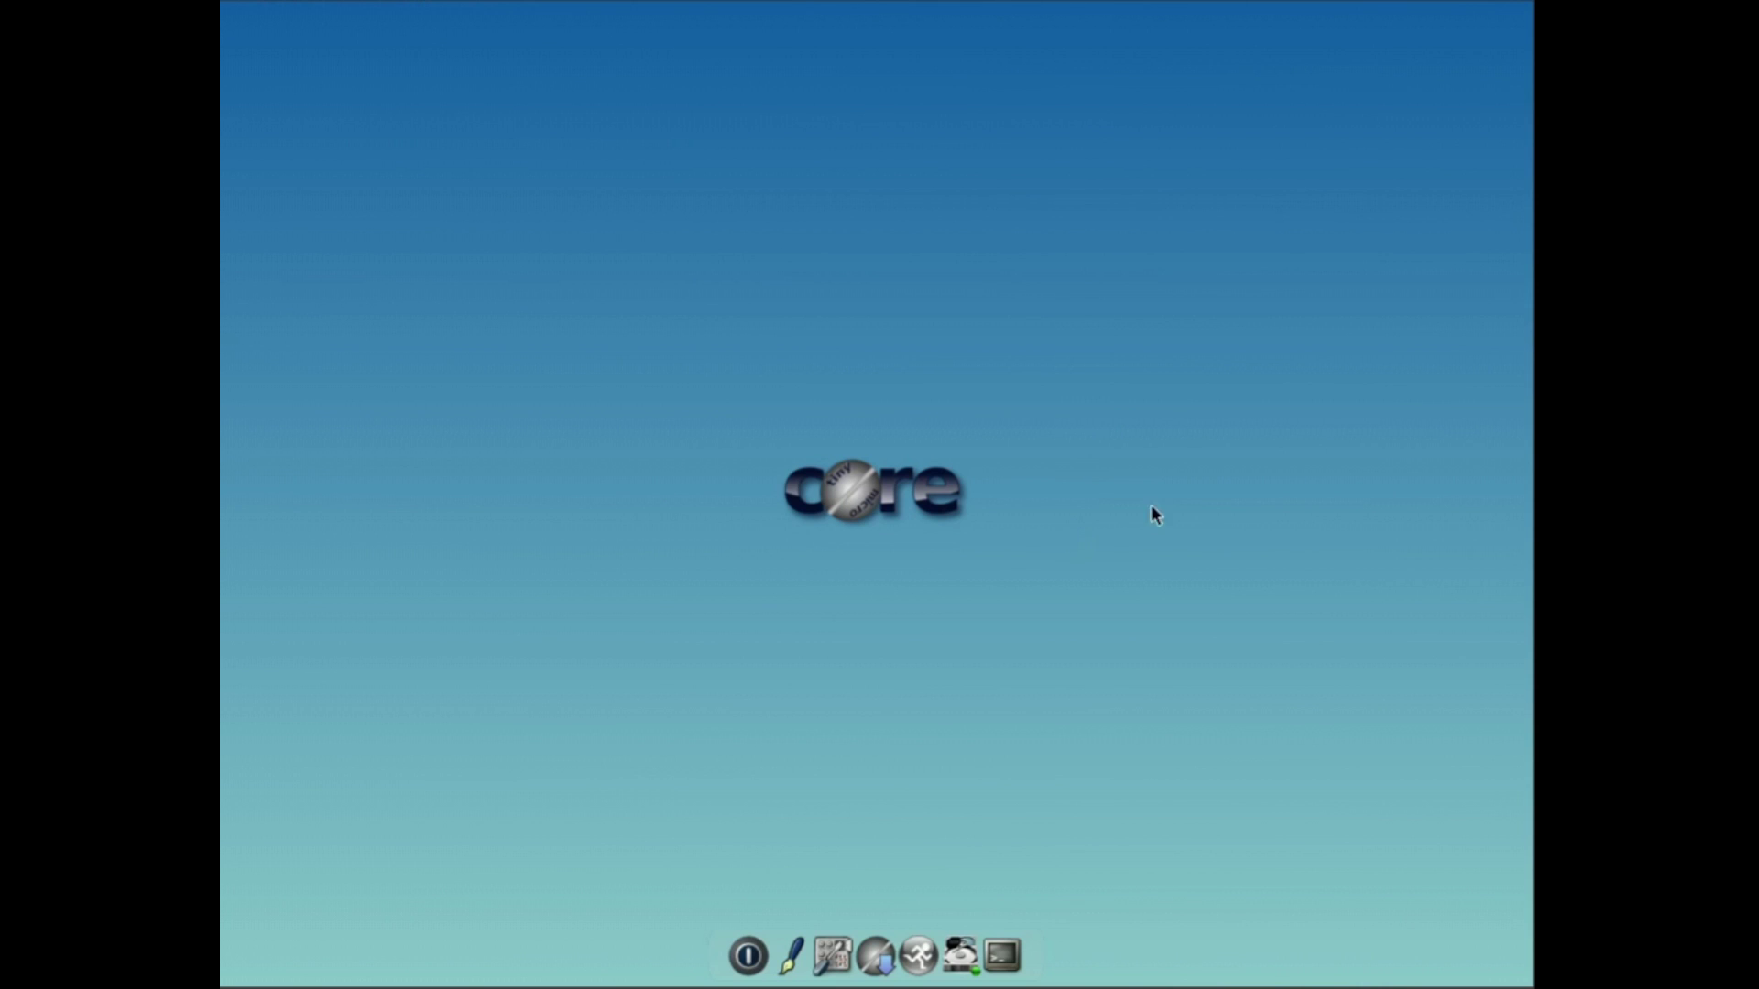
right_click(1175, 537)
left_click(972, 955)
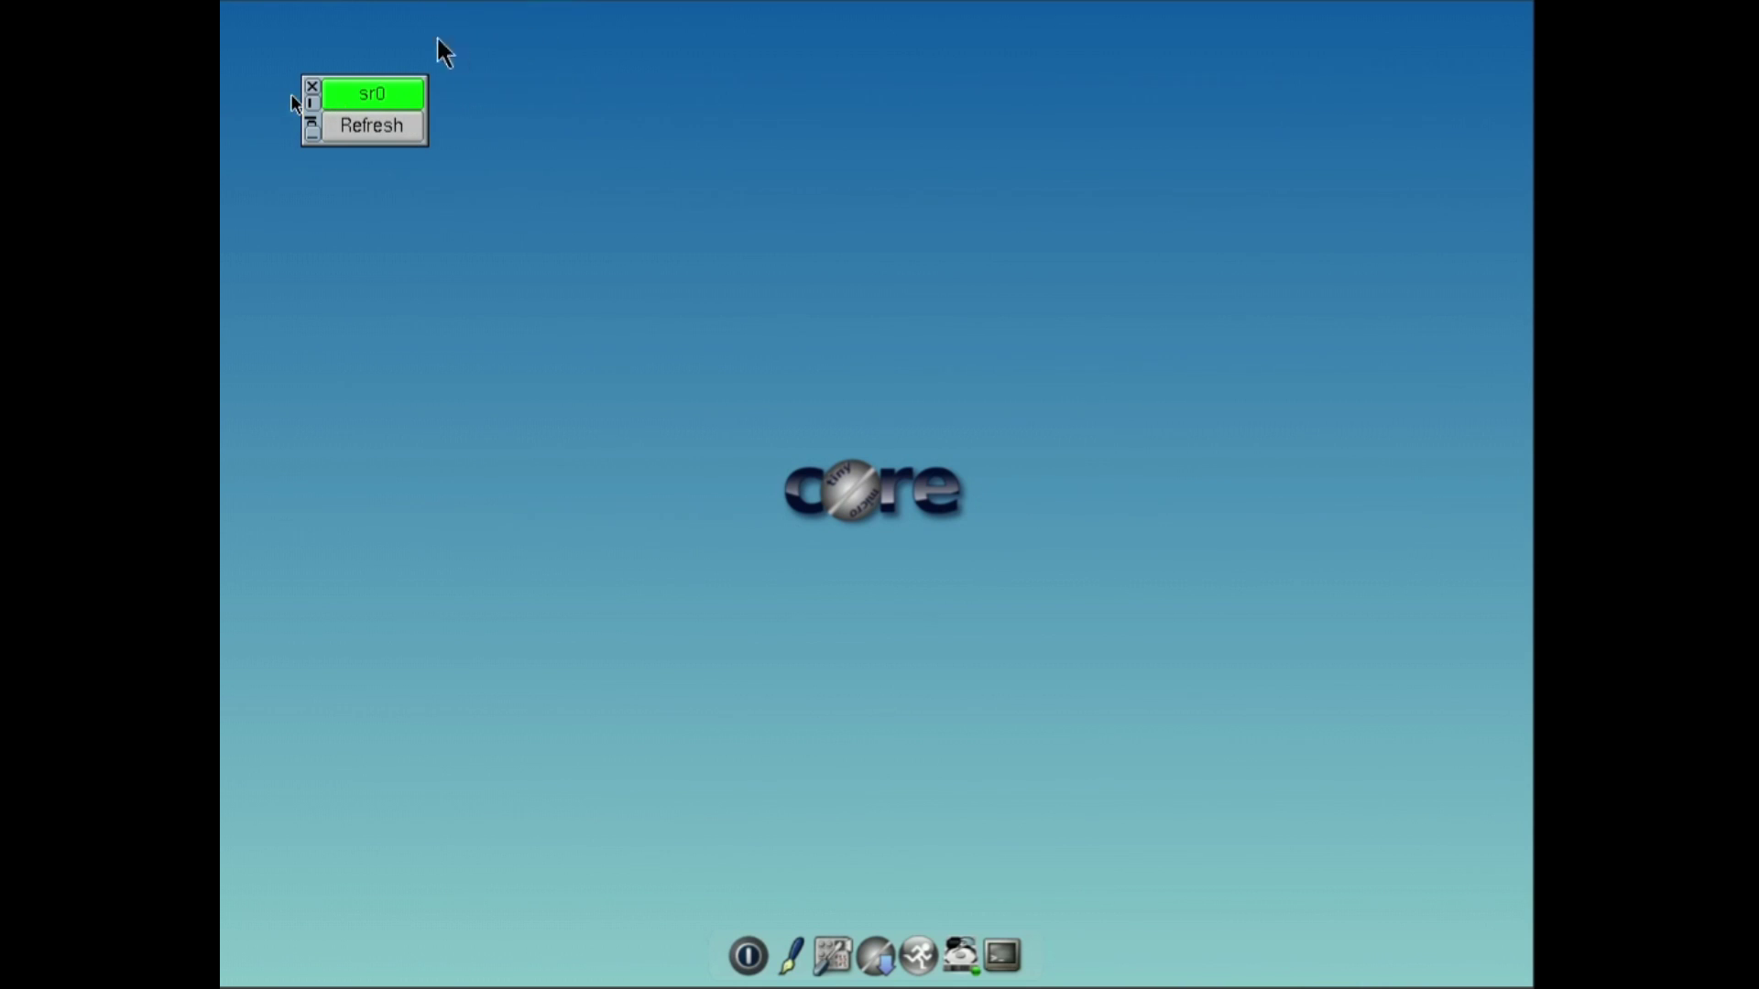
Step: Close the sr0 mount tool window and expand the desktop menu's SystemTools list
right_click(226, 570)
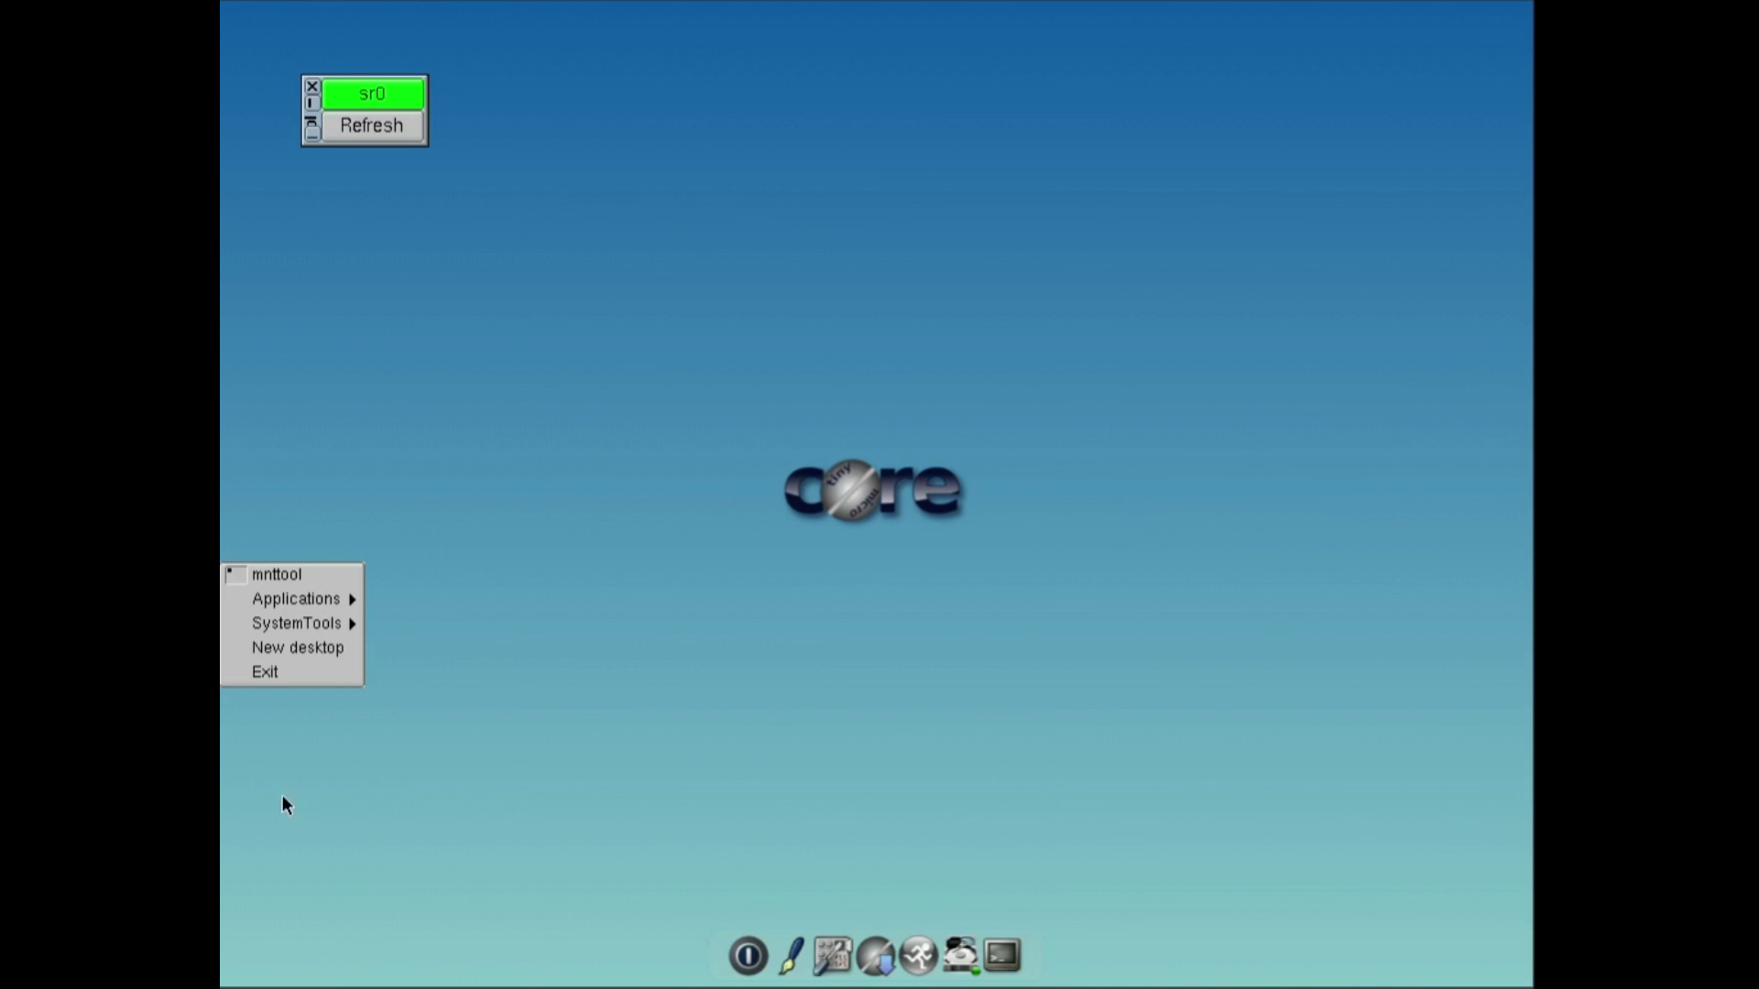
mouse_move(295, 599)
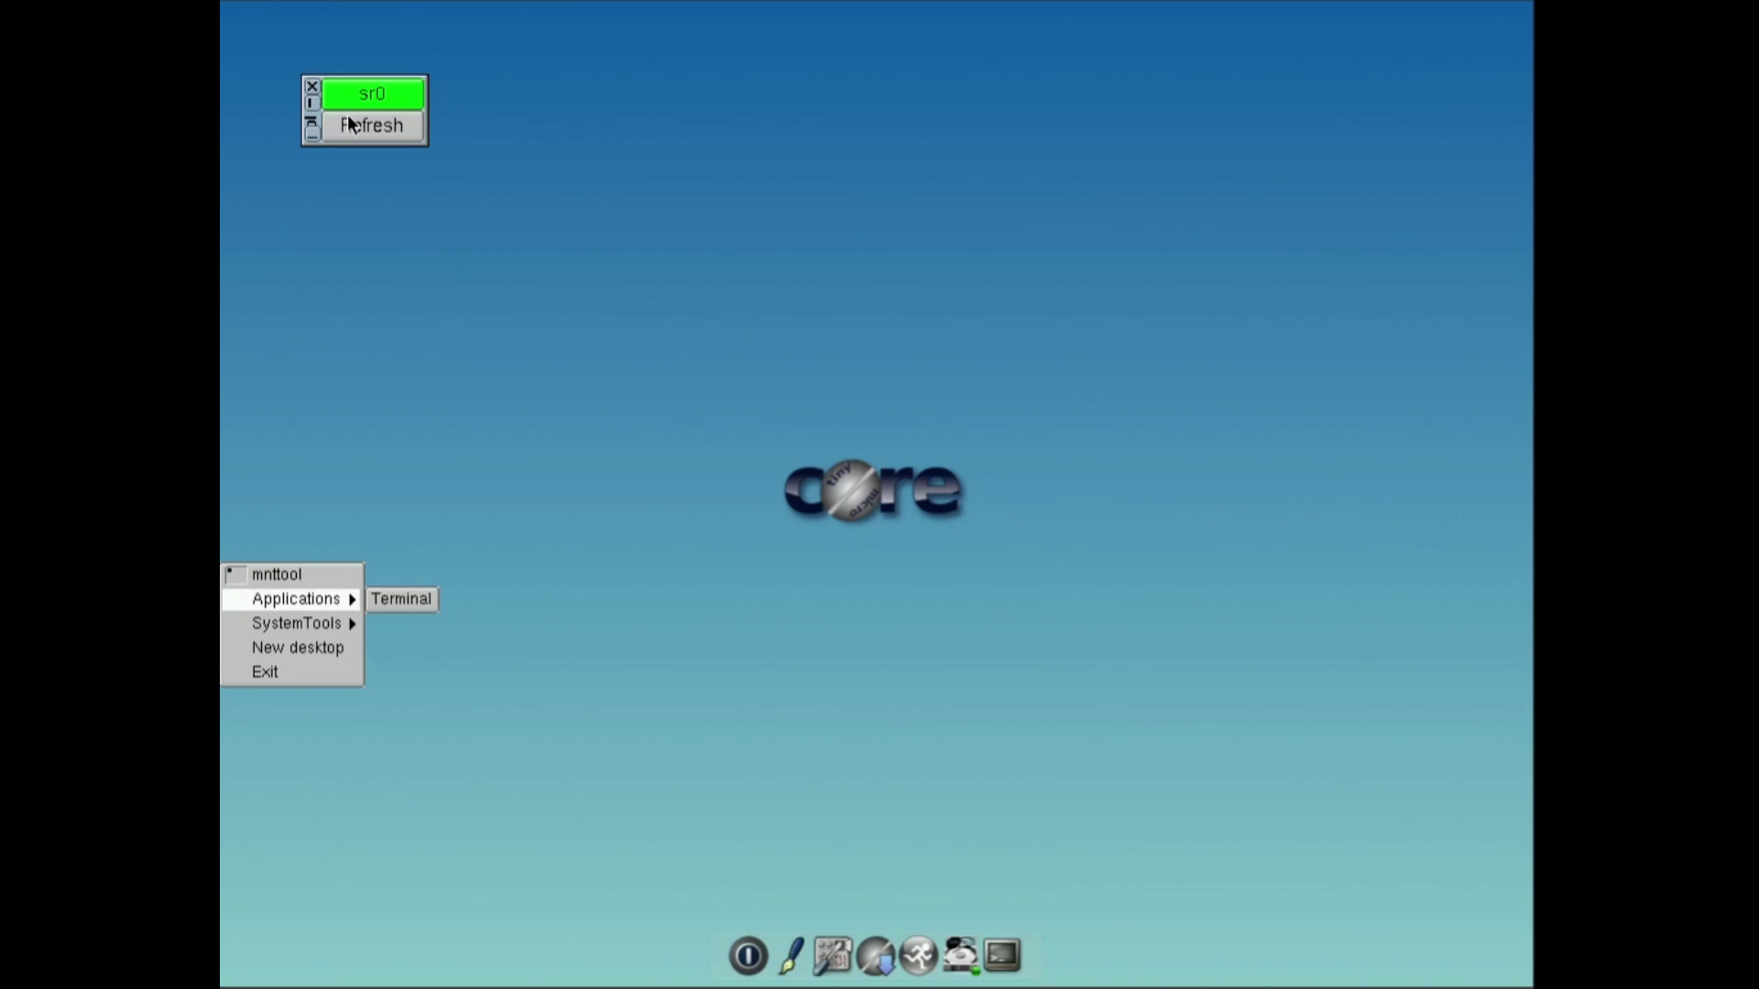
left_click(475, 563)
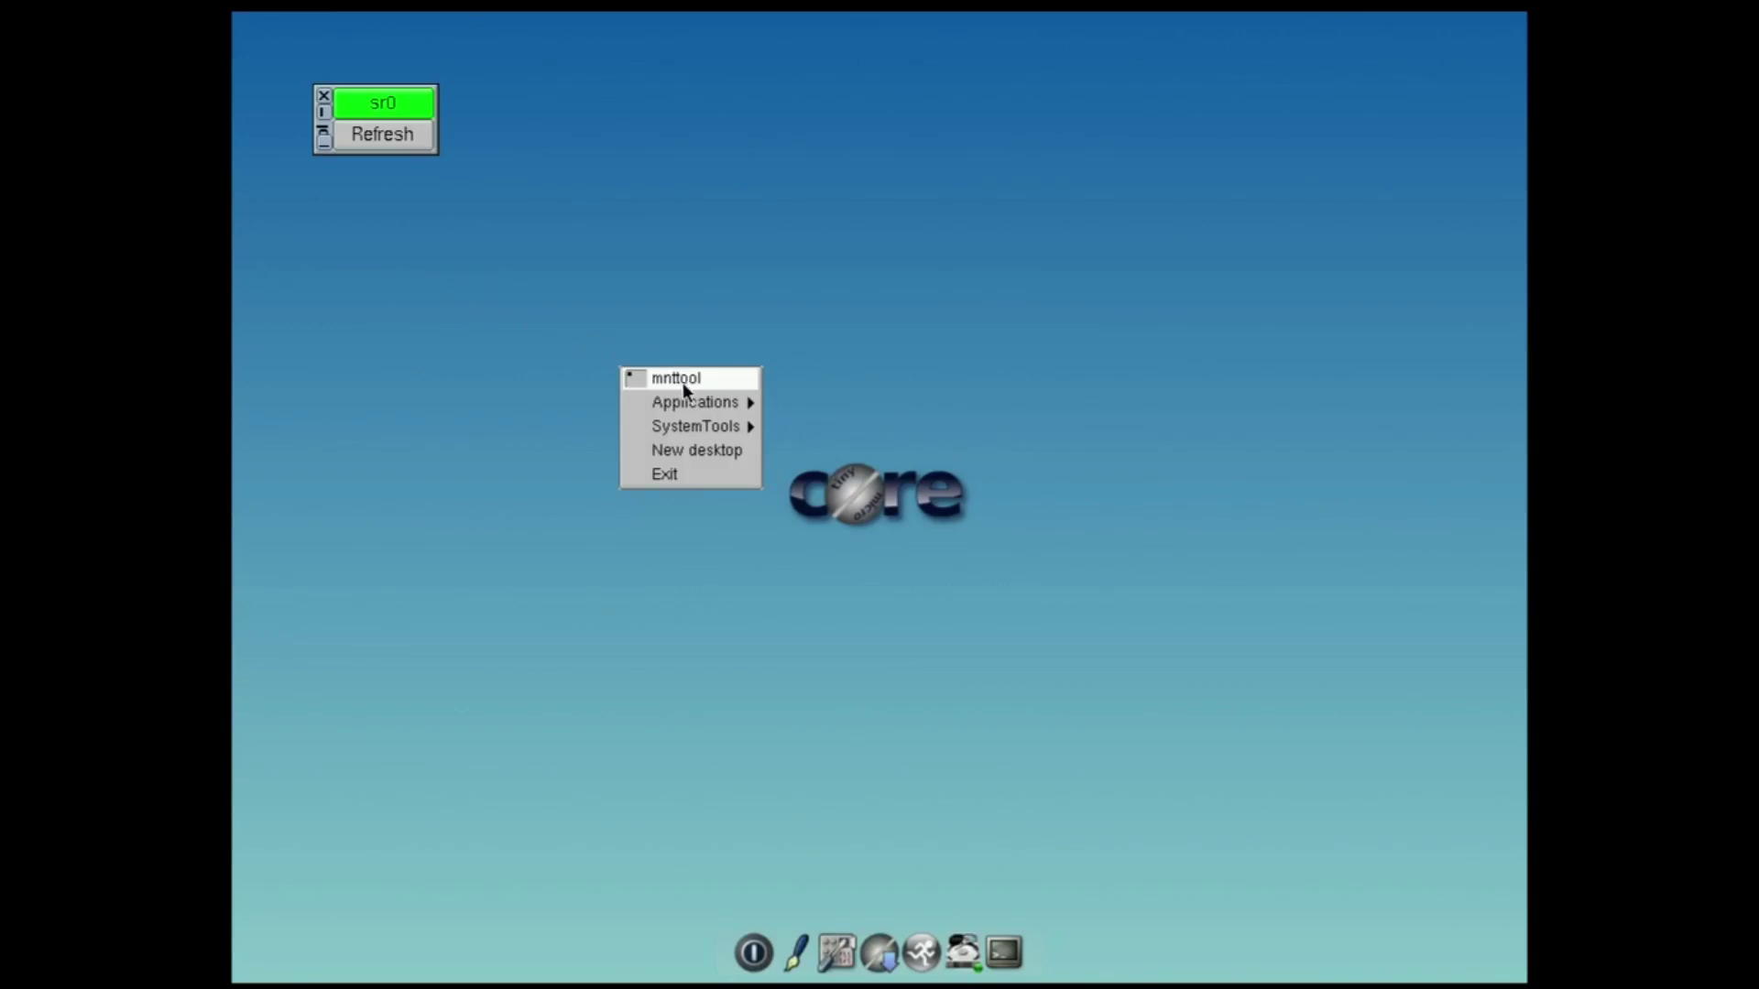
left_click(278, 57)
left_click(322, 95)
left_click(477, 181)
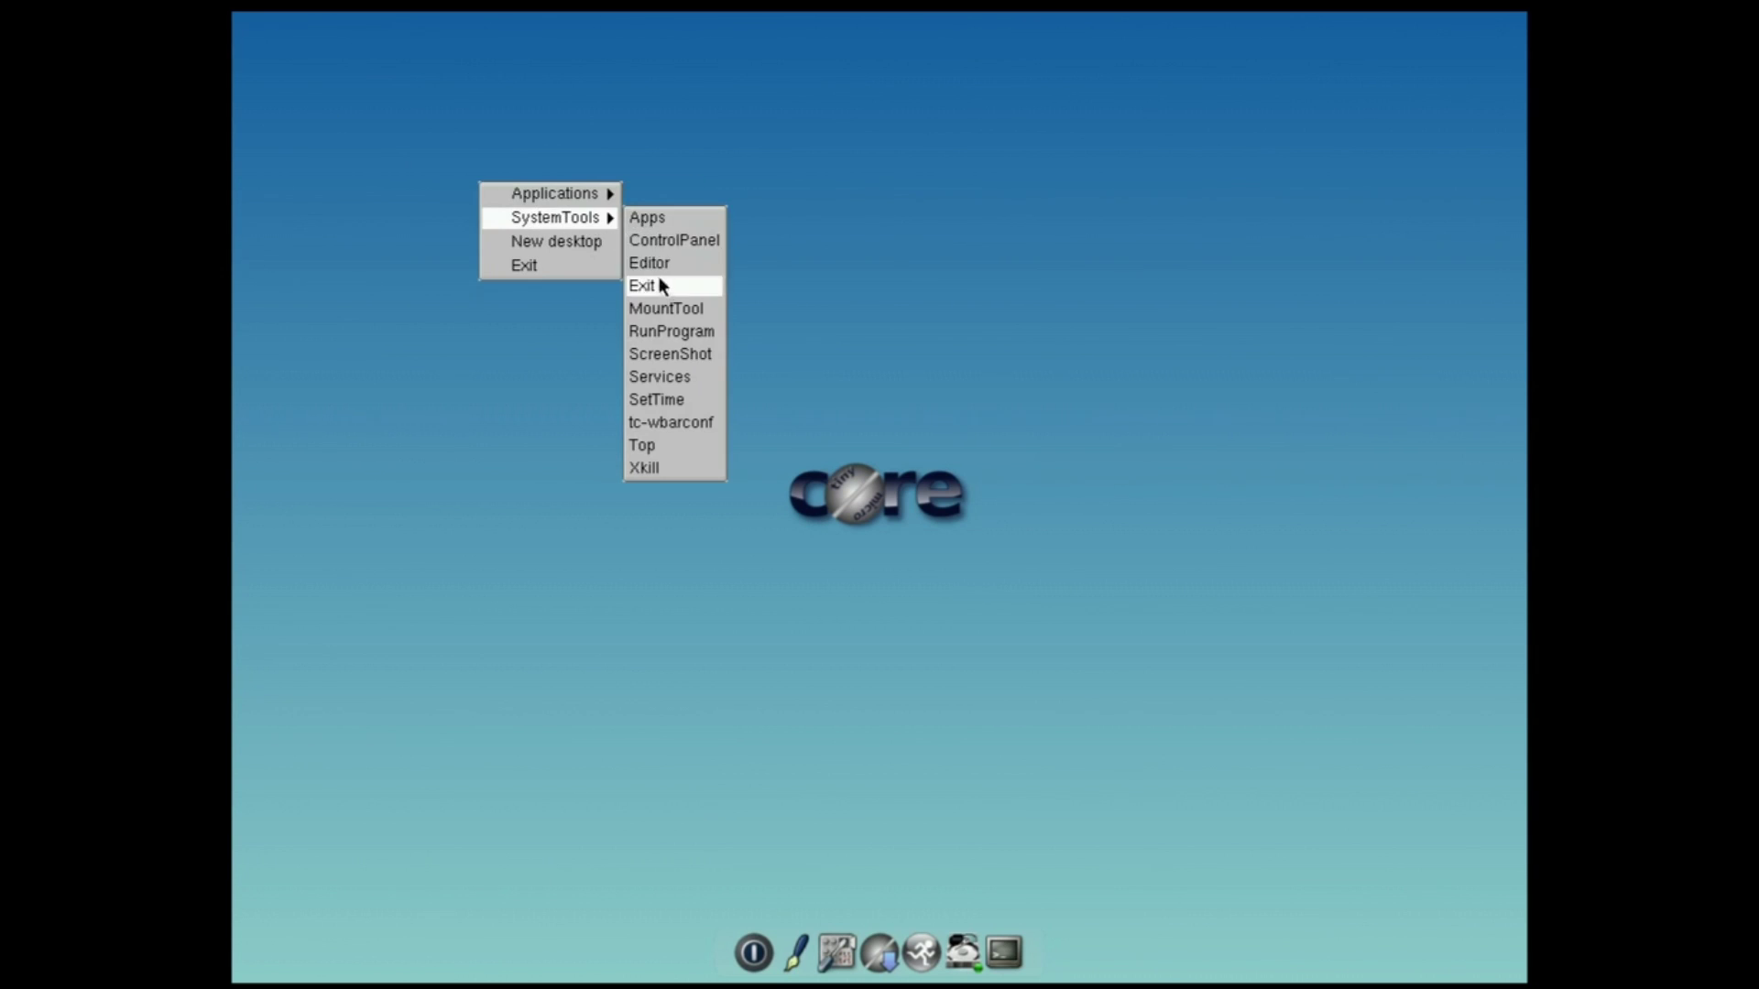
Step: Take a screenshot saved to /home/tc/screenshot_0229104500.png and dismiss the notice
left_click(685, 361)
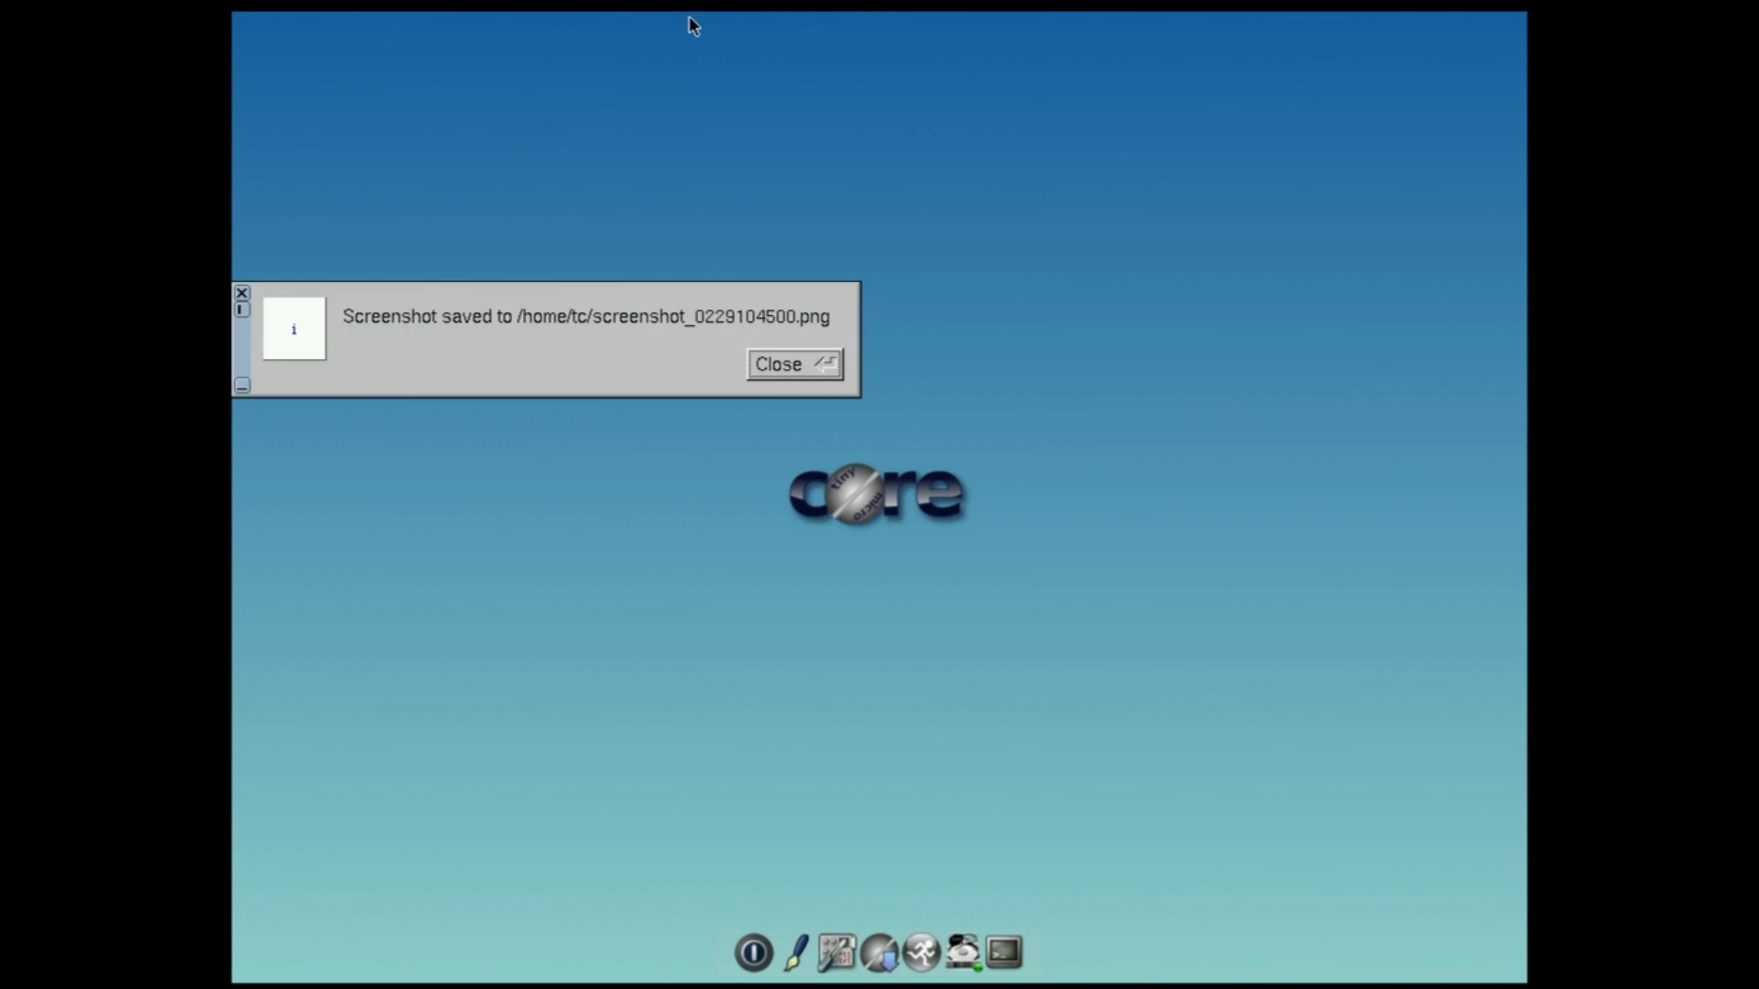
left_click(816, 372)
right_click(801, 361)
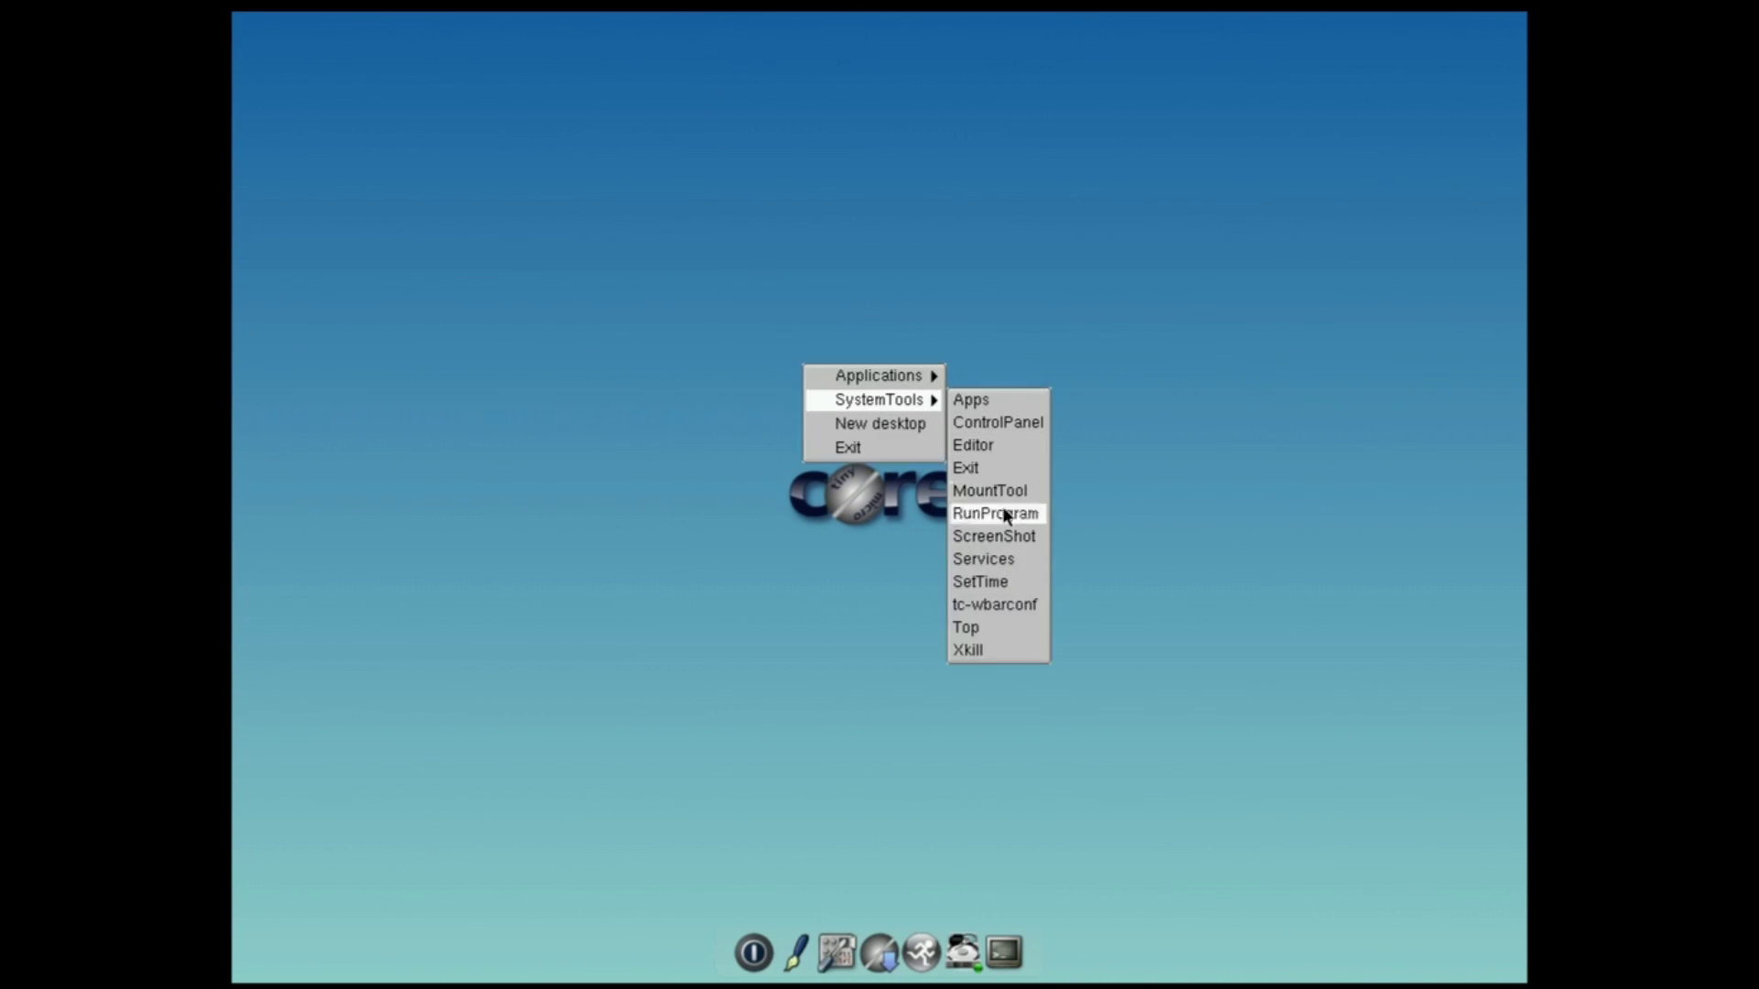
Step: Open and close the text editor, then open and close a terminal
left_click(998, 445)
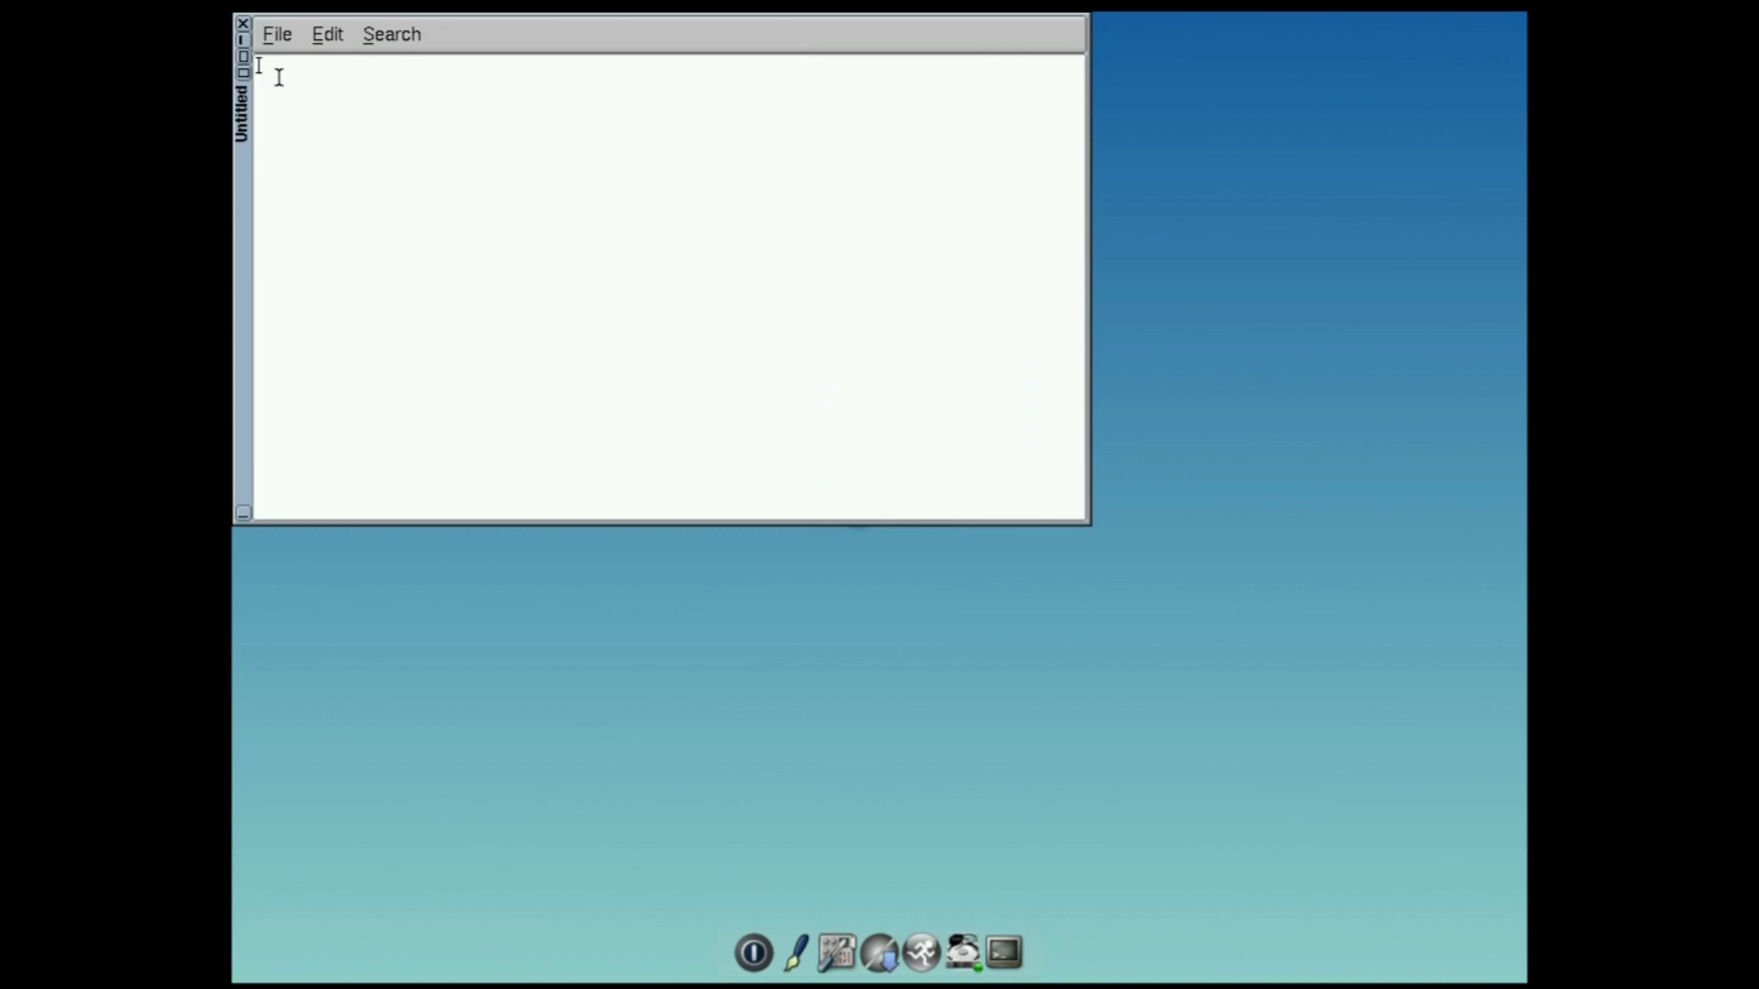
left_click(244, 24)
right_click(691, 377)
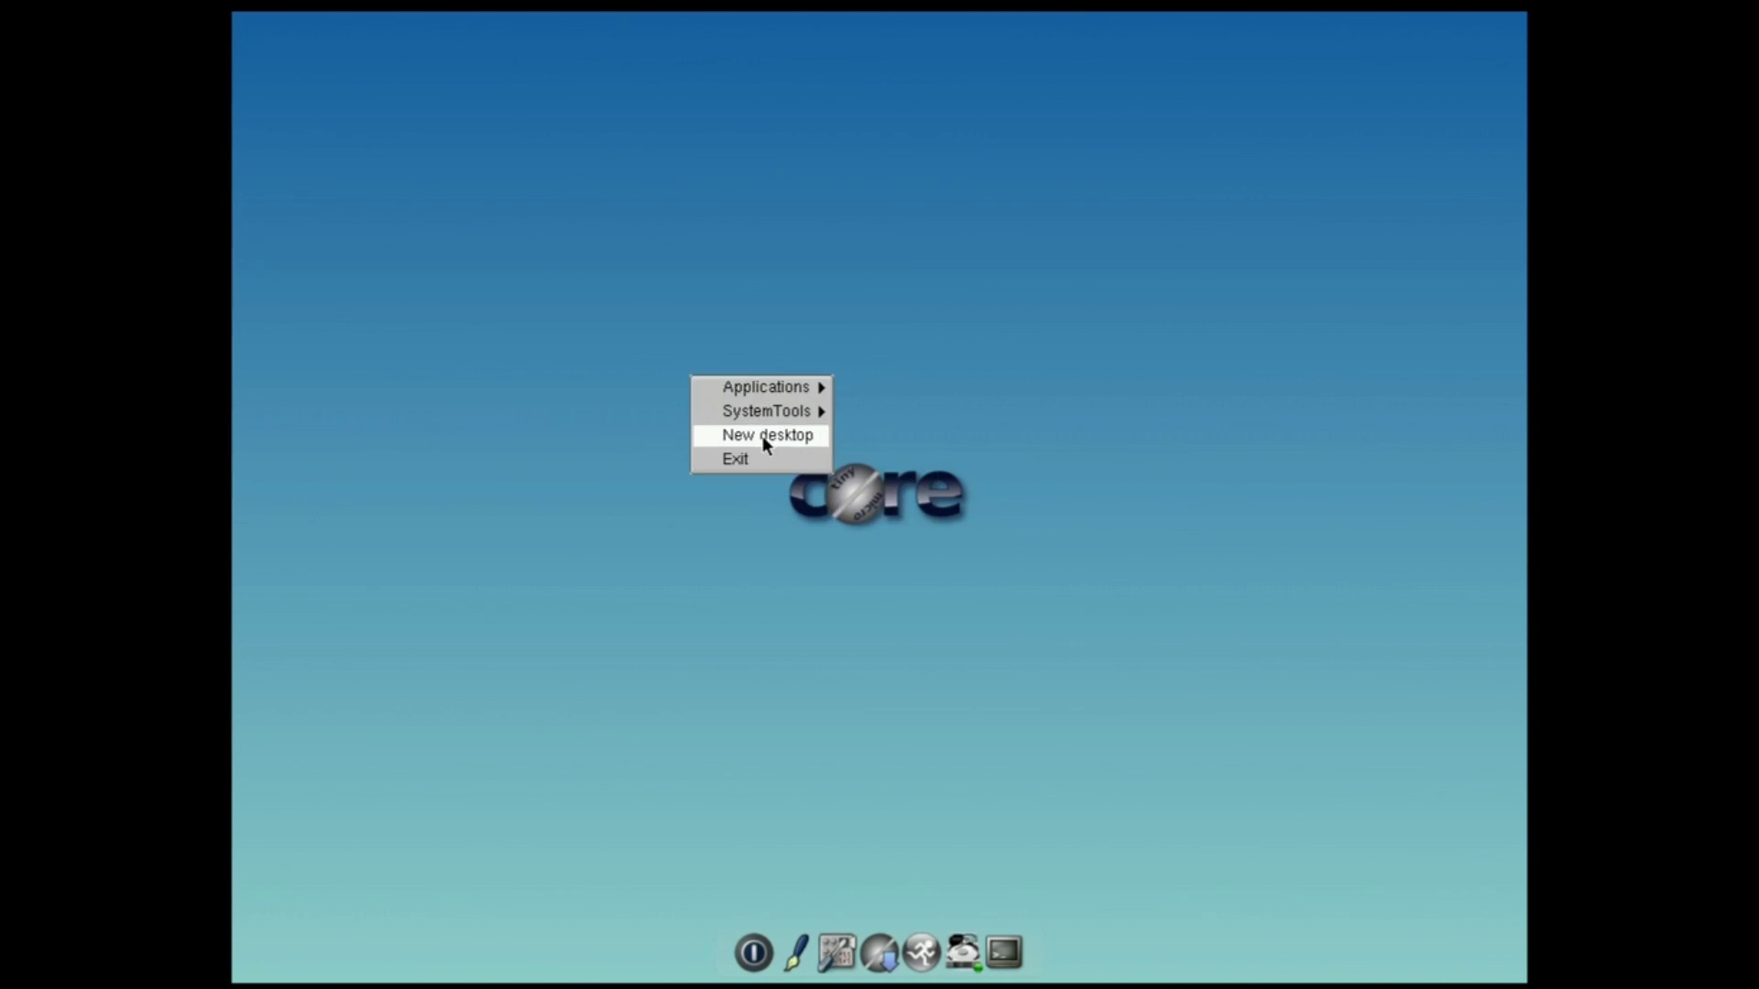
left_click(1026, 928)
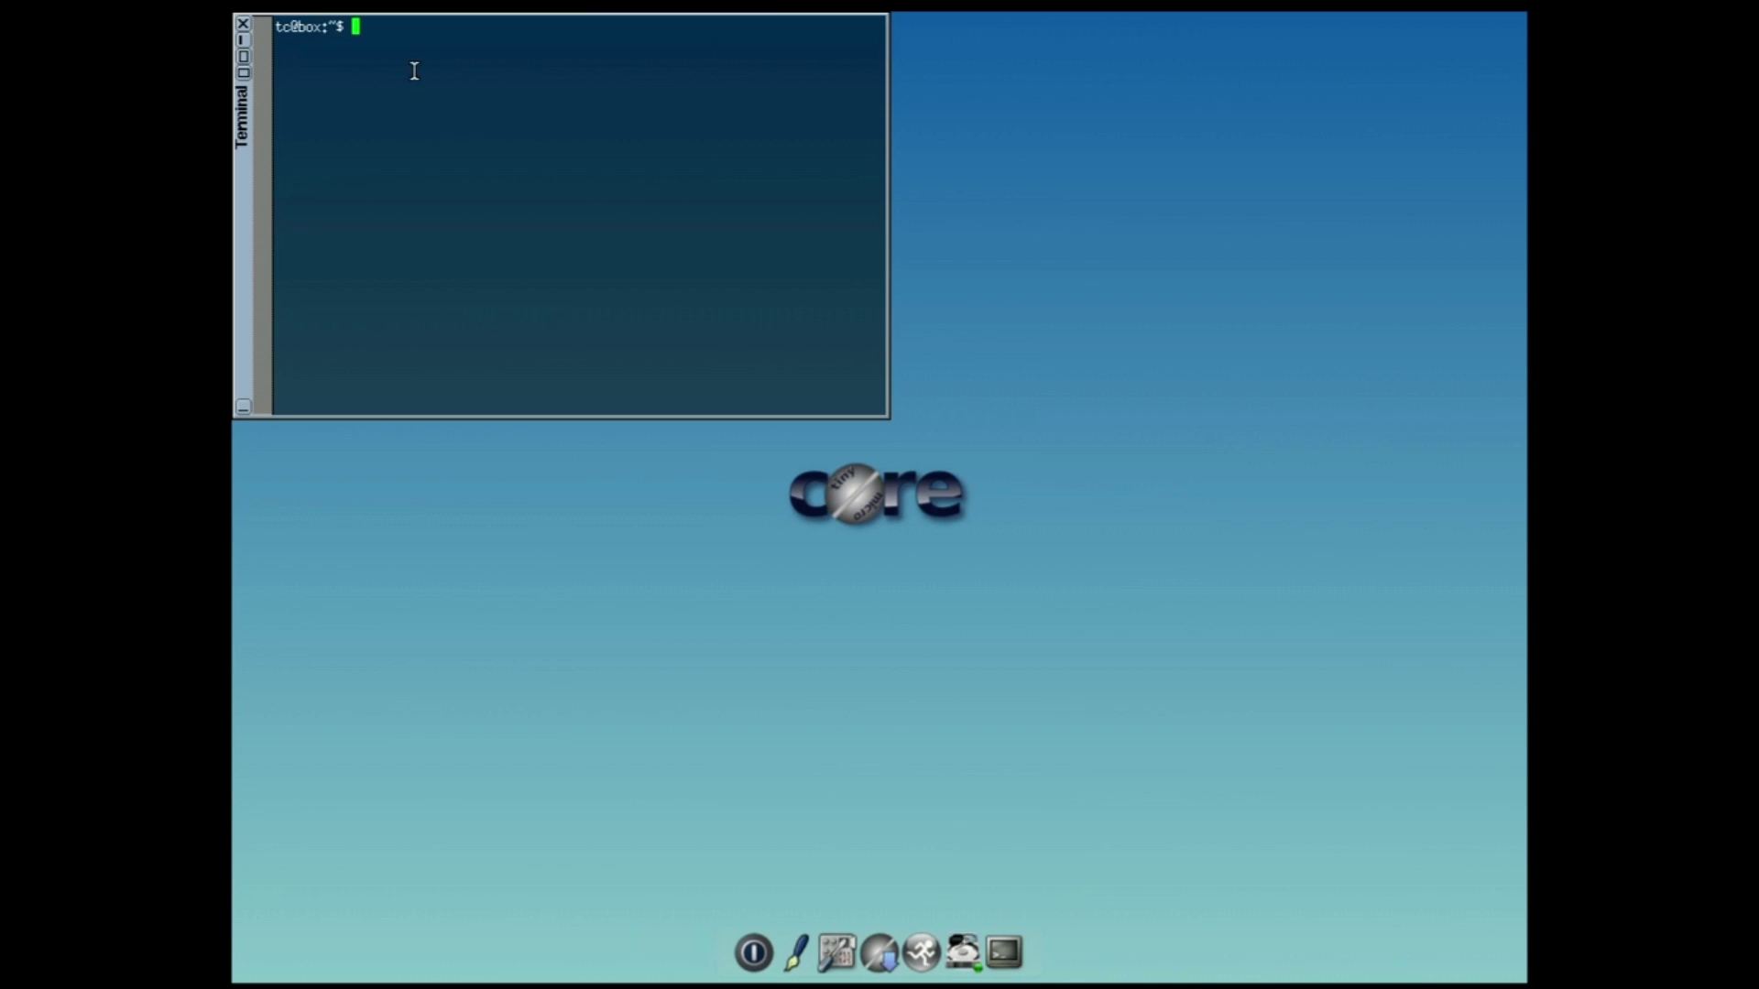
left_click(244, 25)
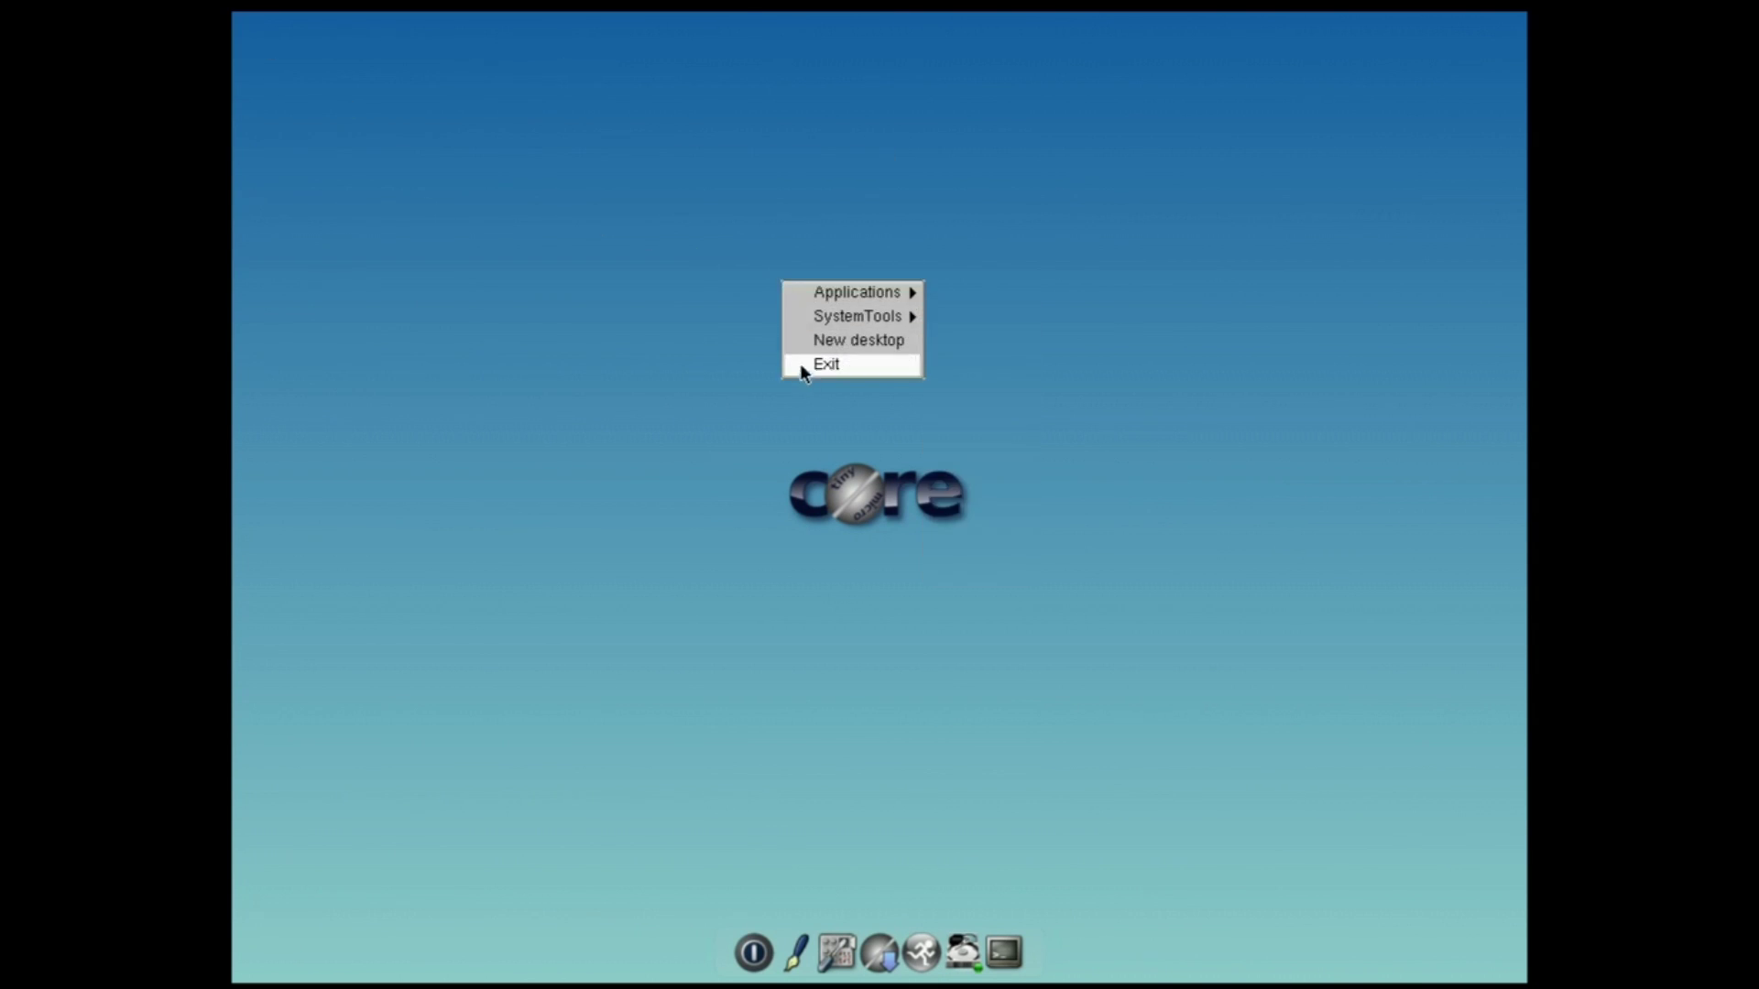
Step: Choose Exit from the desktop menu to show TC Exit Options with Shutdown and no backup
left_click(825, 364)
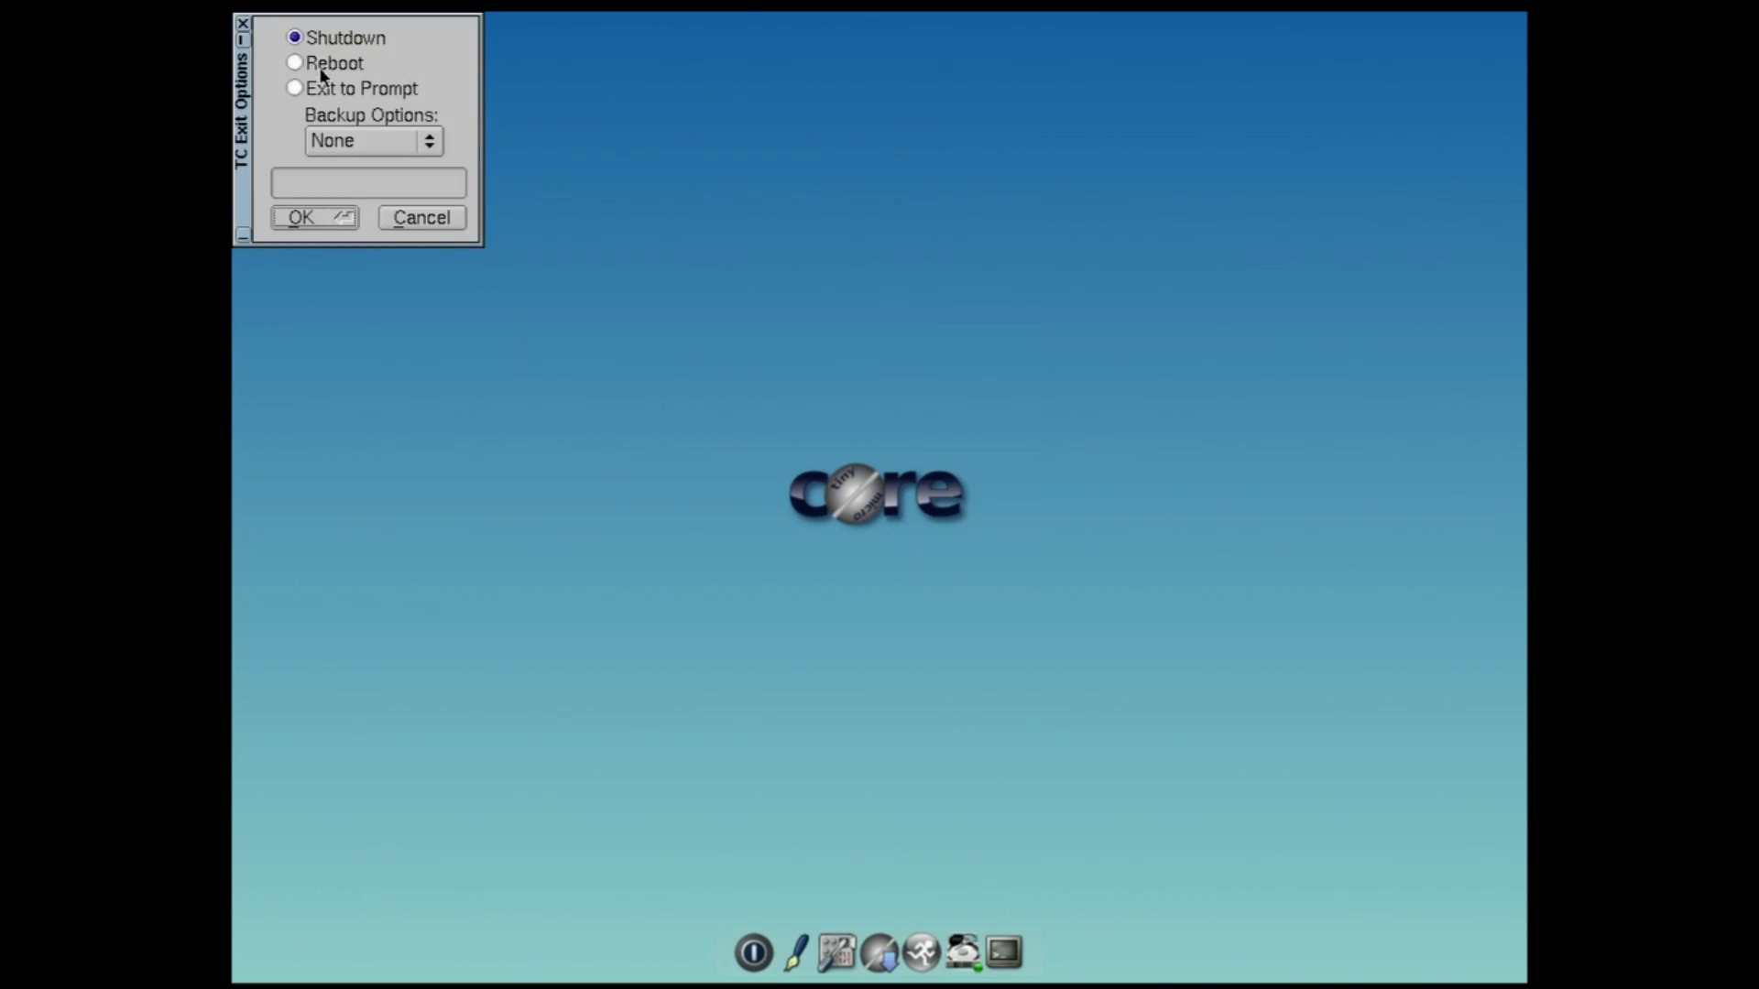